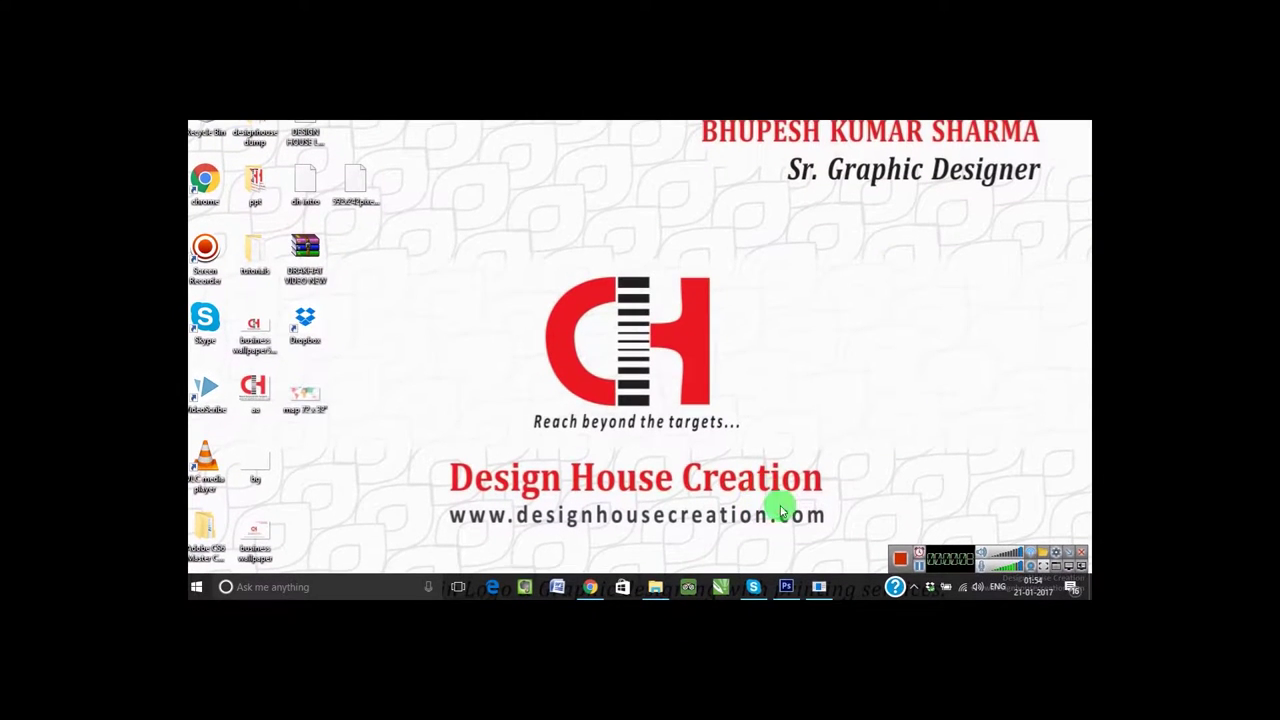
Restore the Photoshop CS6 window from the taskbar so it fills the screen.
click(789, 586)
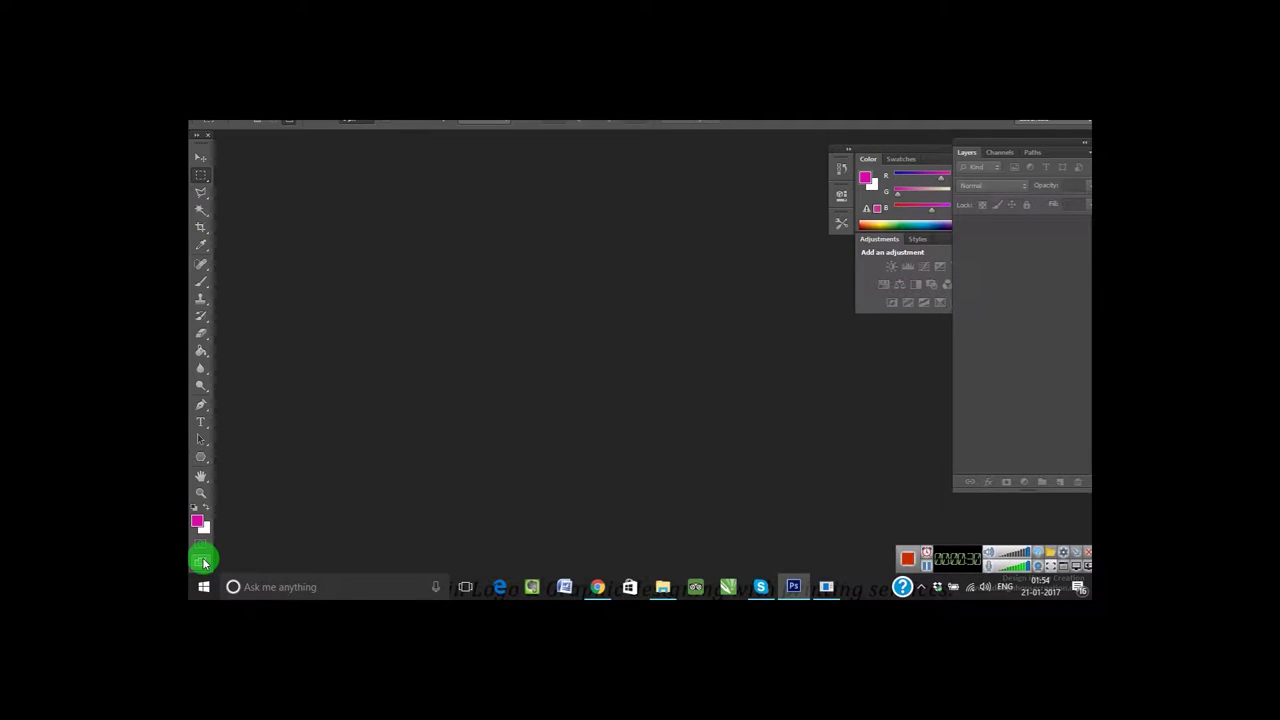
Switch to Standard Screen Mode, then bring up the File menu commands.
drag(203, 563, 274, 518)
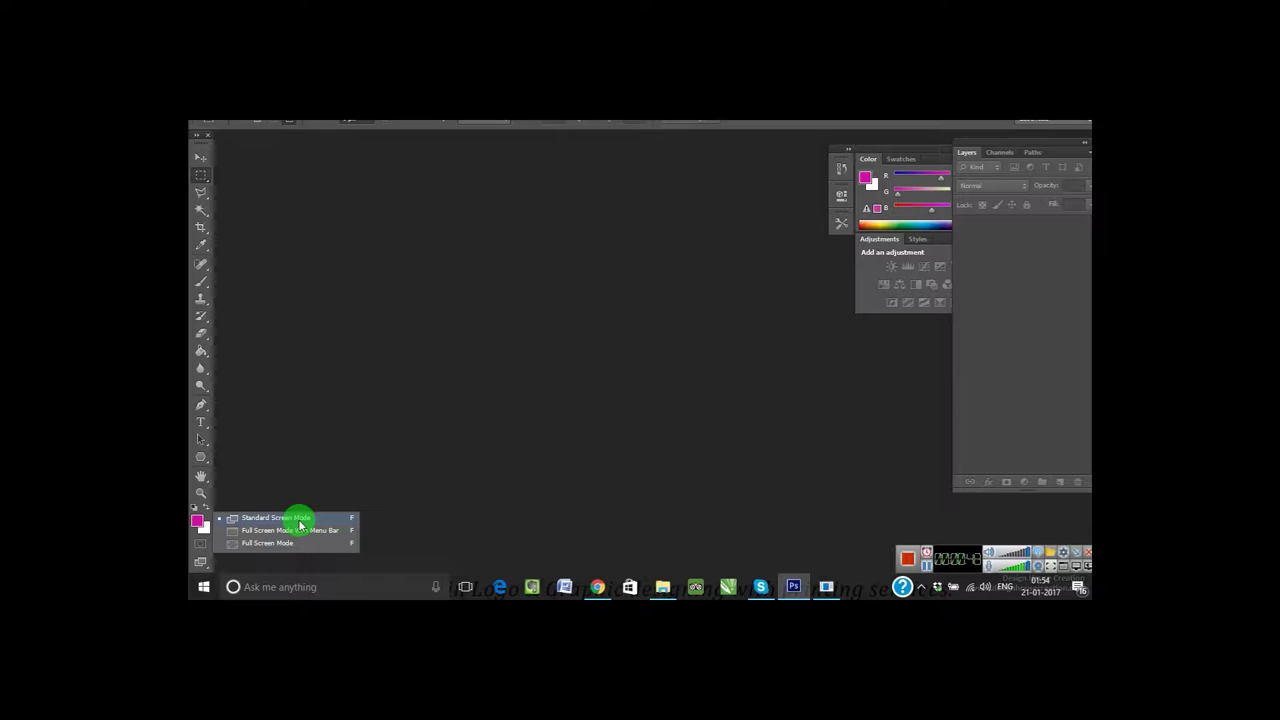
click(299, 519)
click(450, 129)
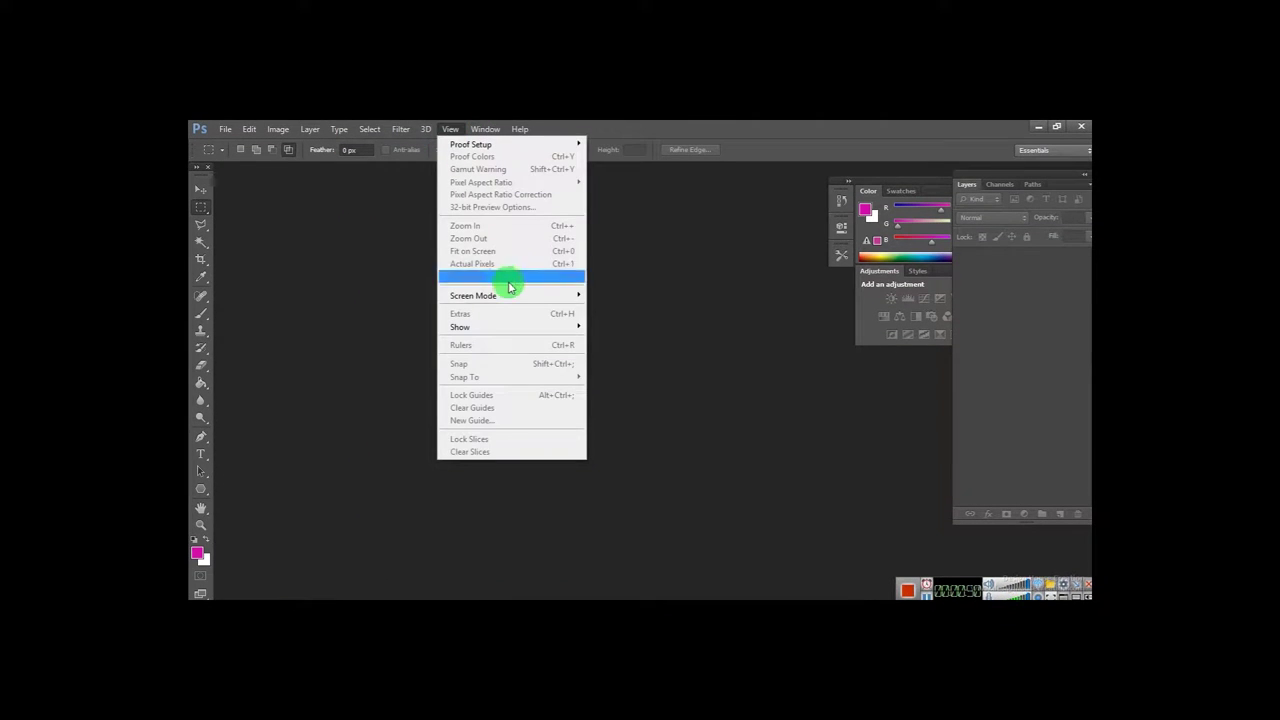
mouse_move(466, 295)
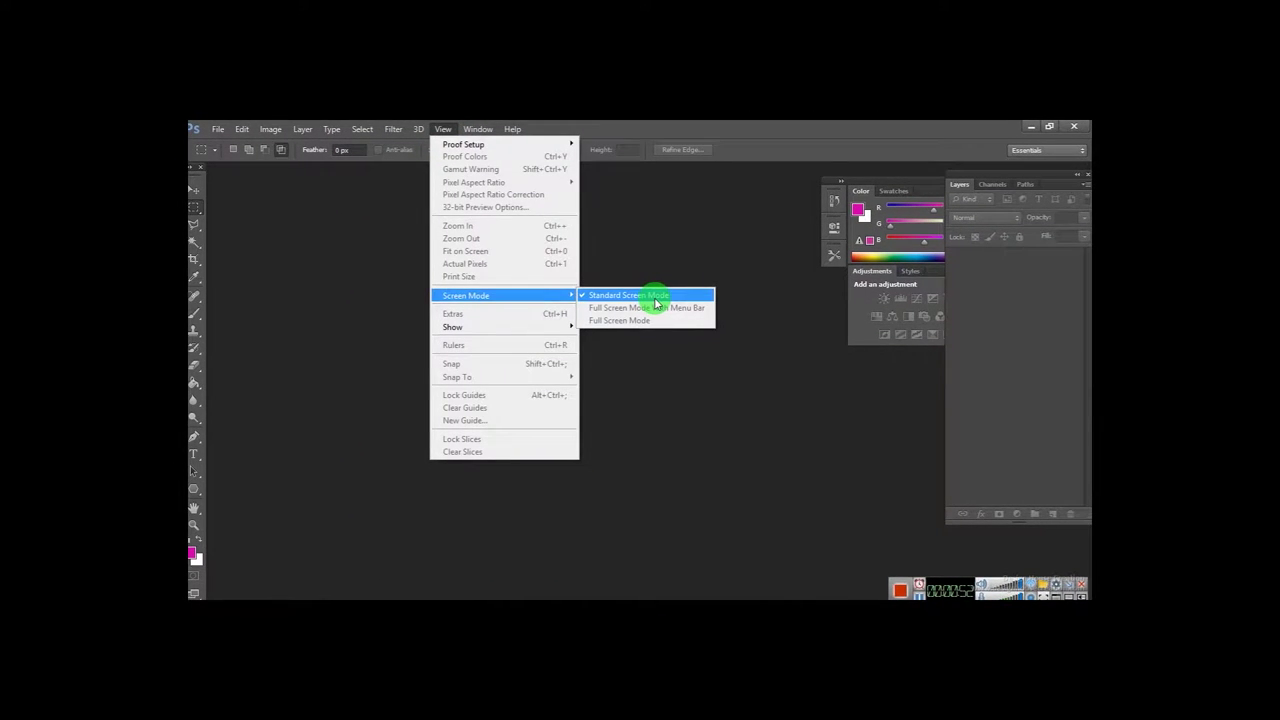
click(224, 129)
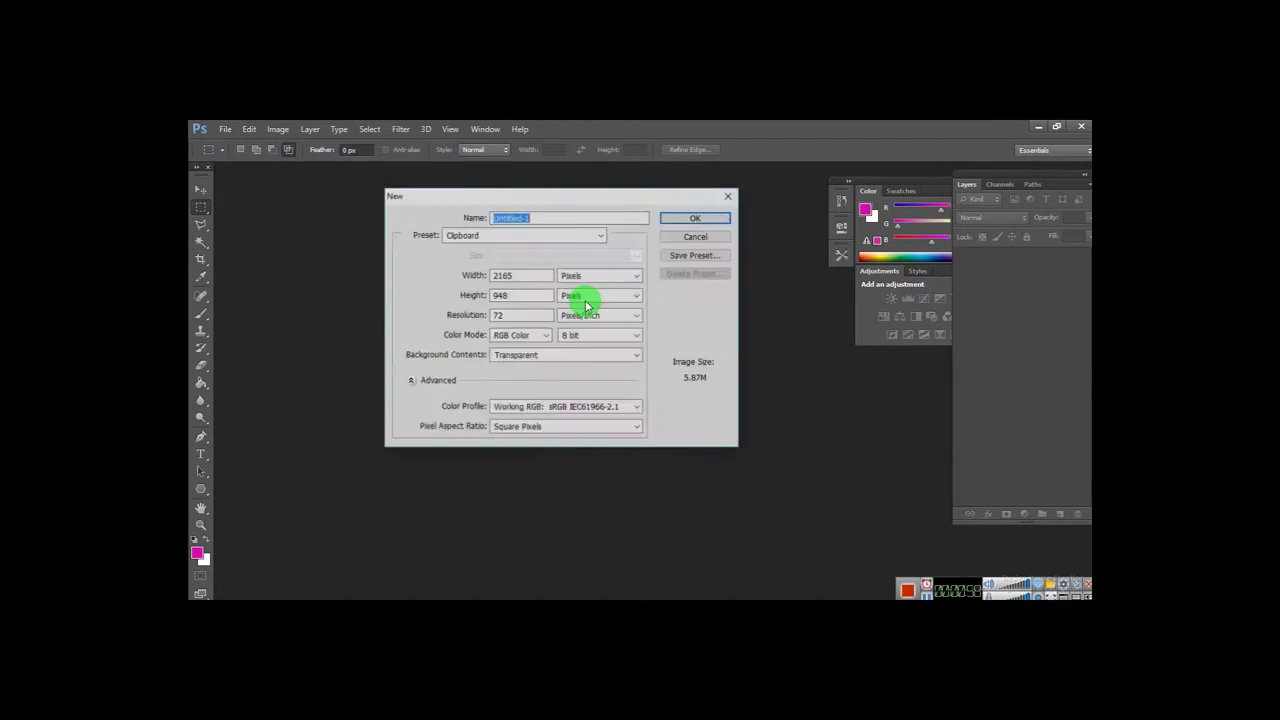
Create a transparent 7.217 × 3.16 inch document at 300 pixels/inch.
double_click(508, 316)
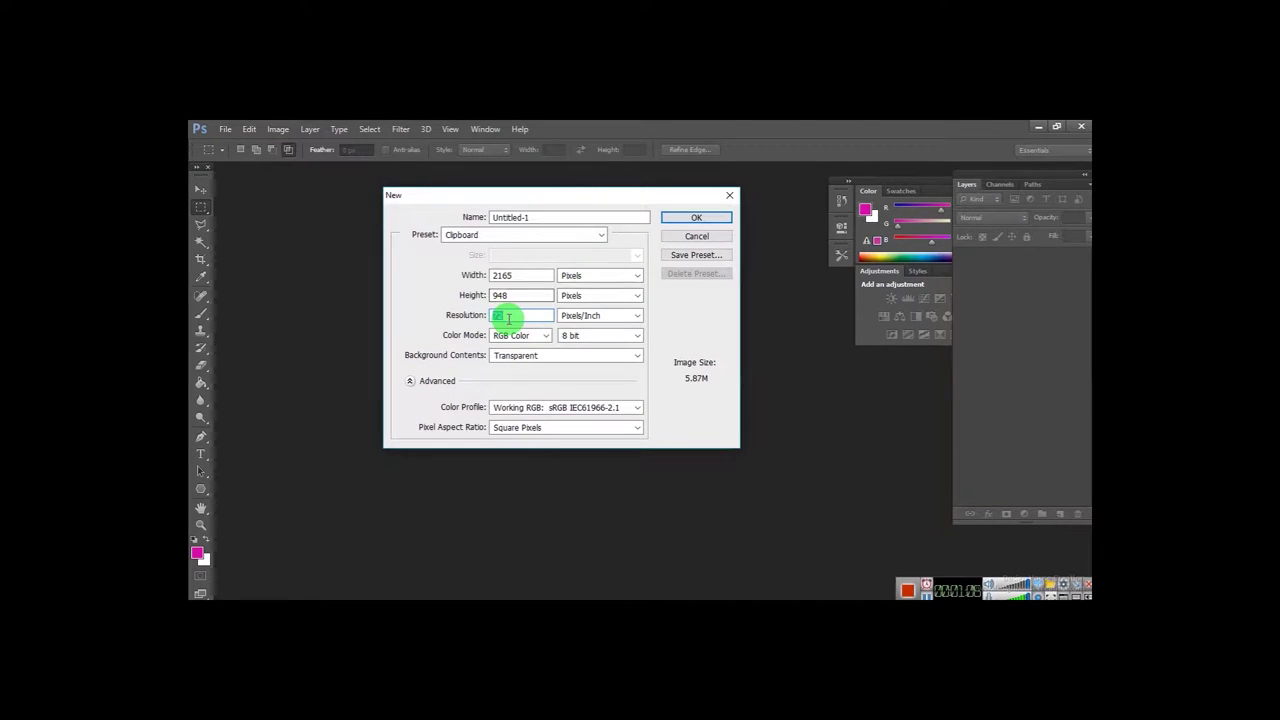
text(300)
click(598, 275)
click(590, 295)
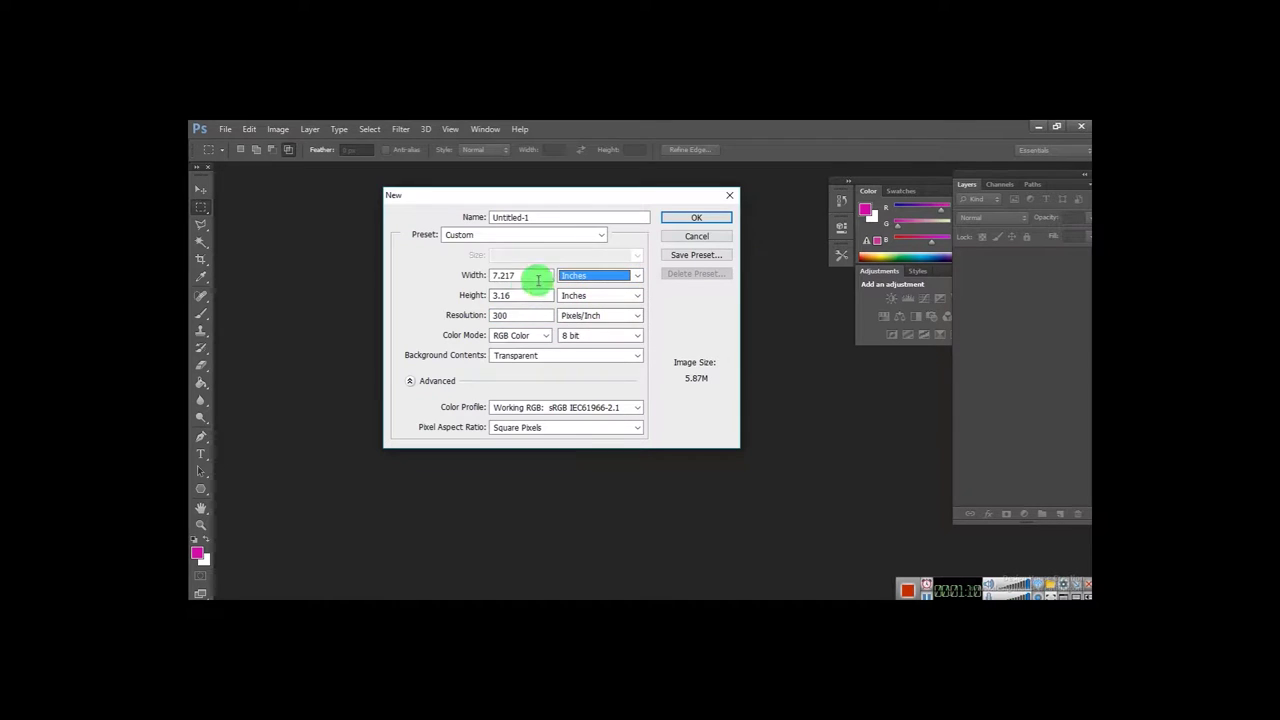
click(696, 217)
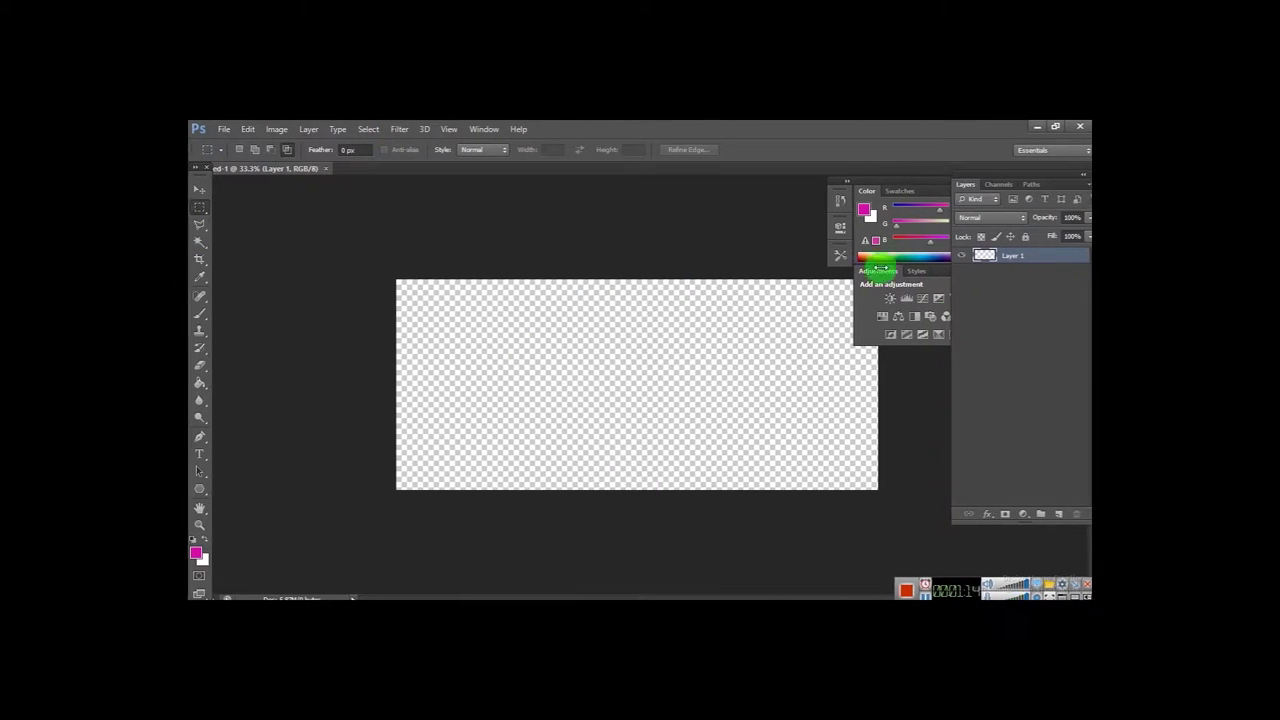
Toggle screen modes from the View menu, ending in Full Screen Mode With Menu Bar.
click(448, 130)
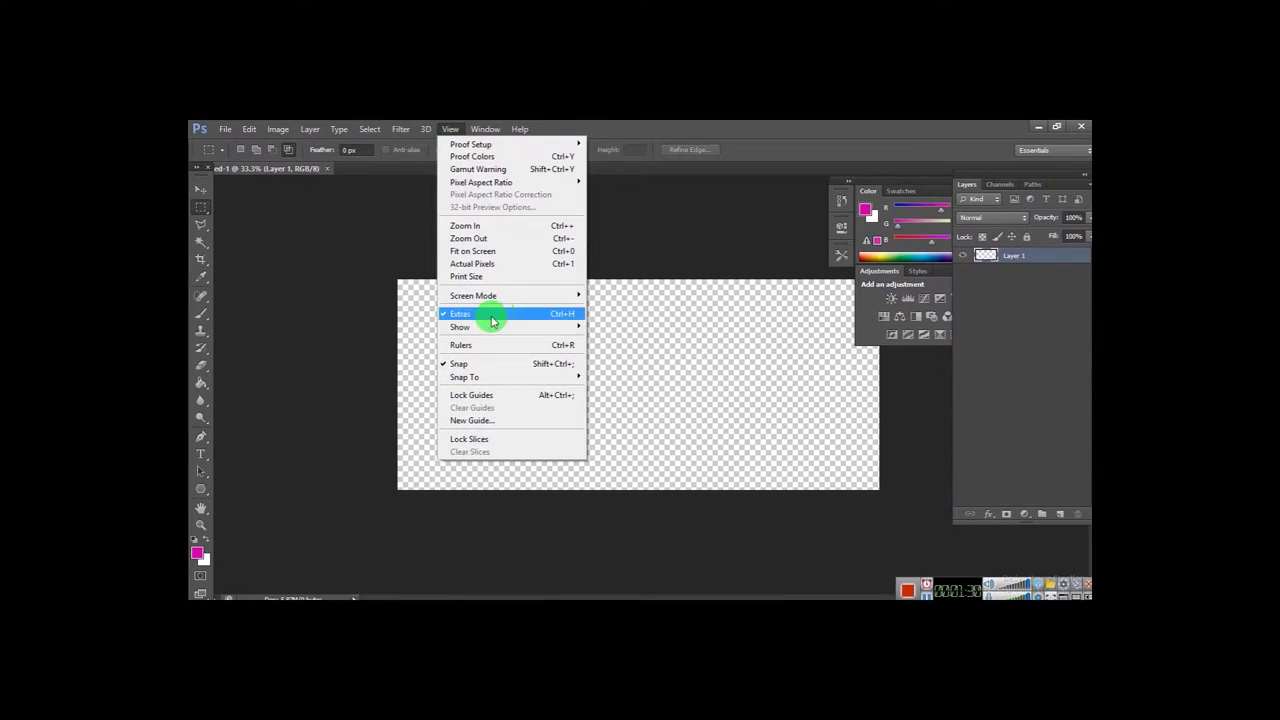
mouse_move(466, 295)
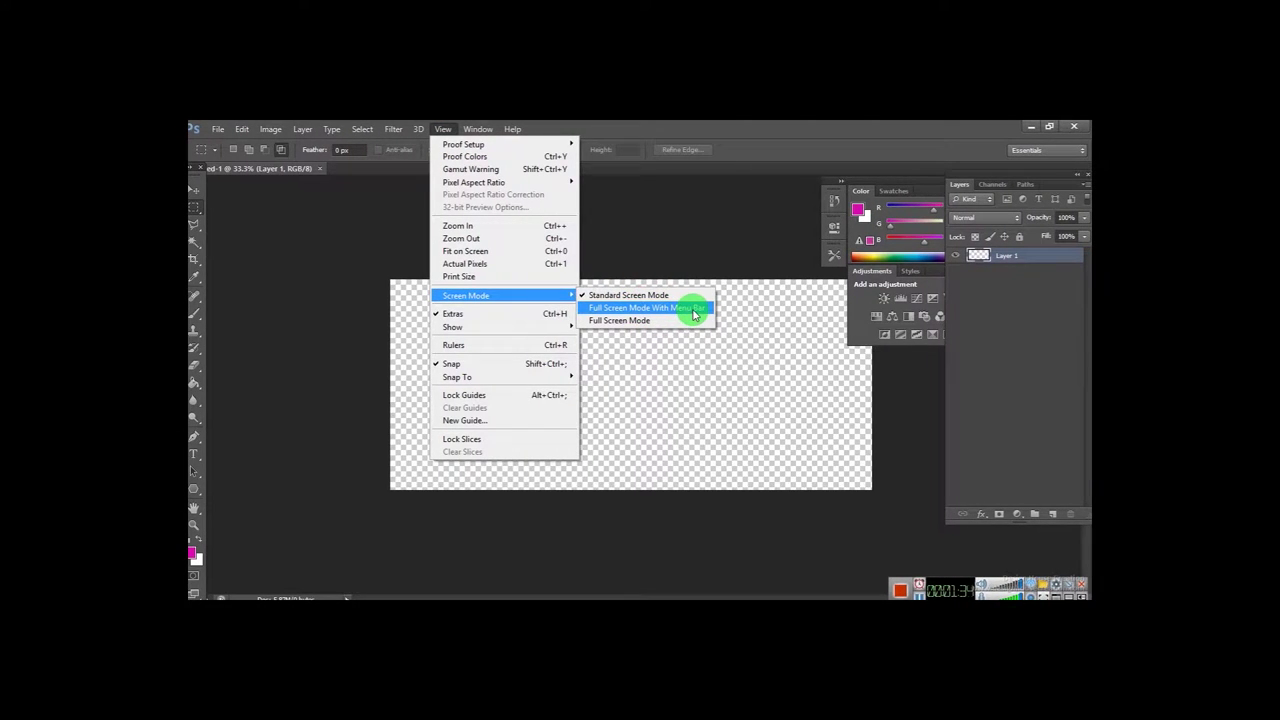
click(694, 313)
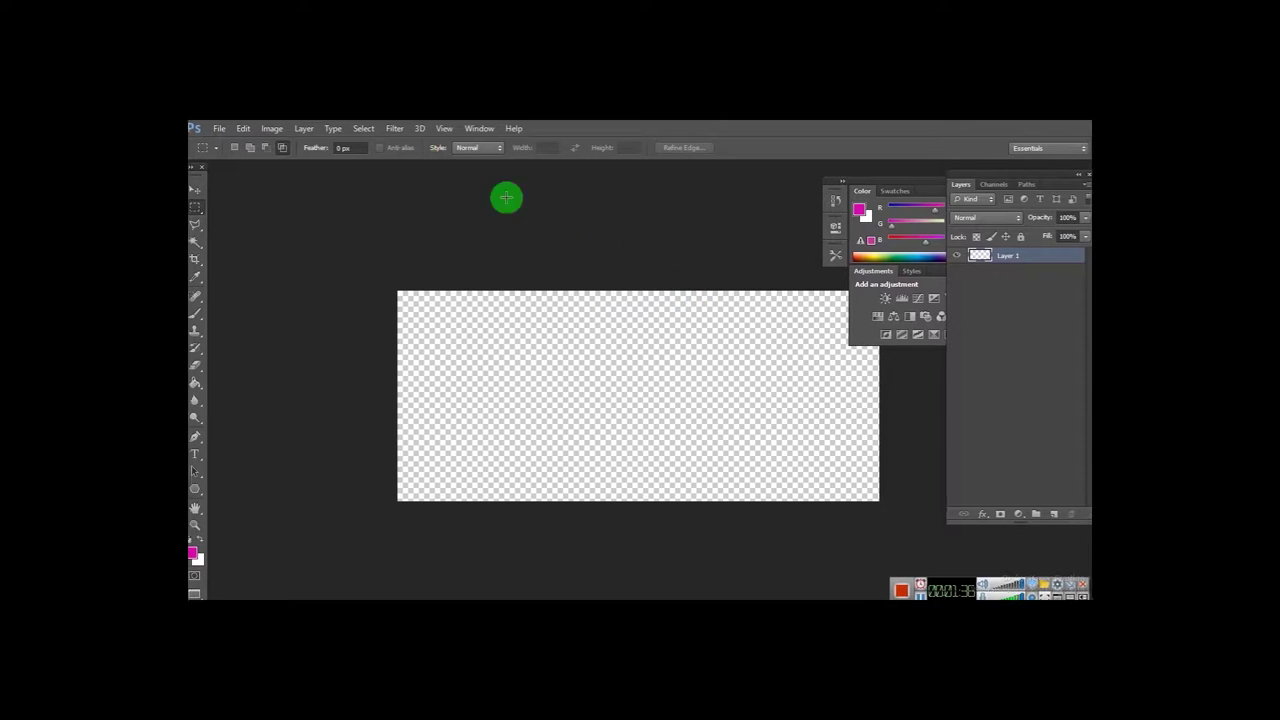
click(484, 129)
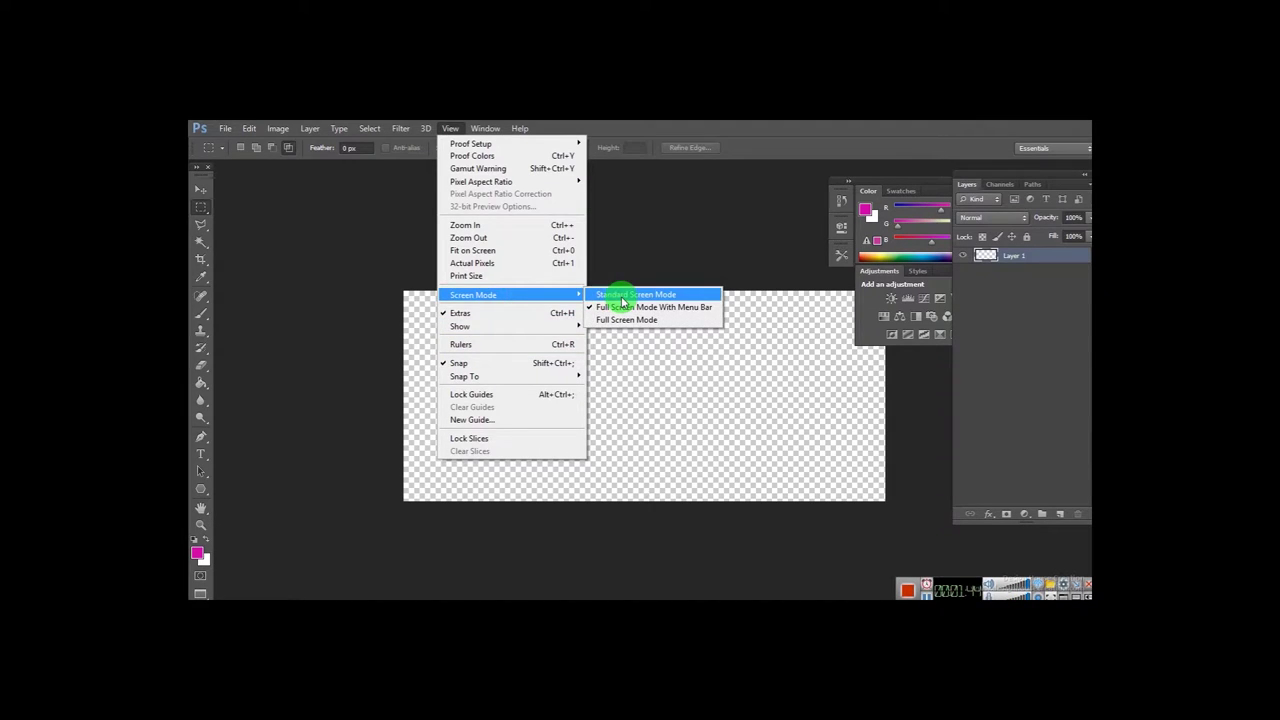
click(621, 295)
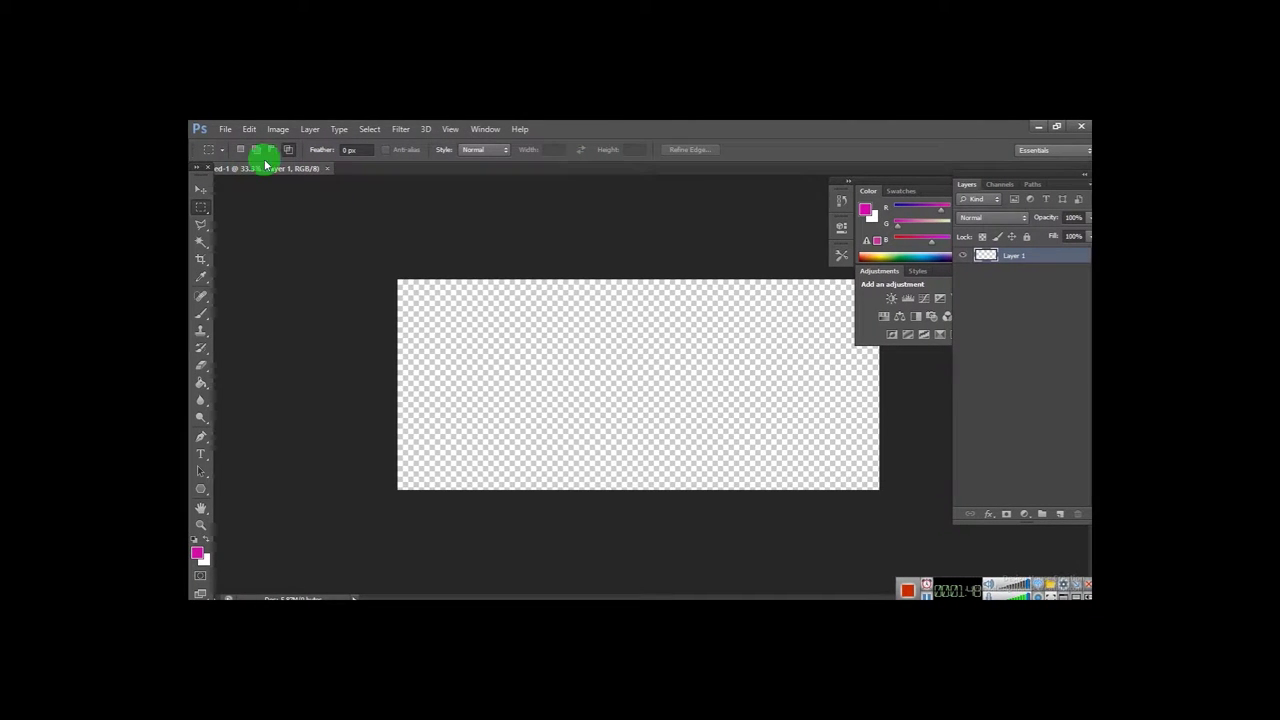
click(486, 129)
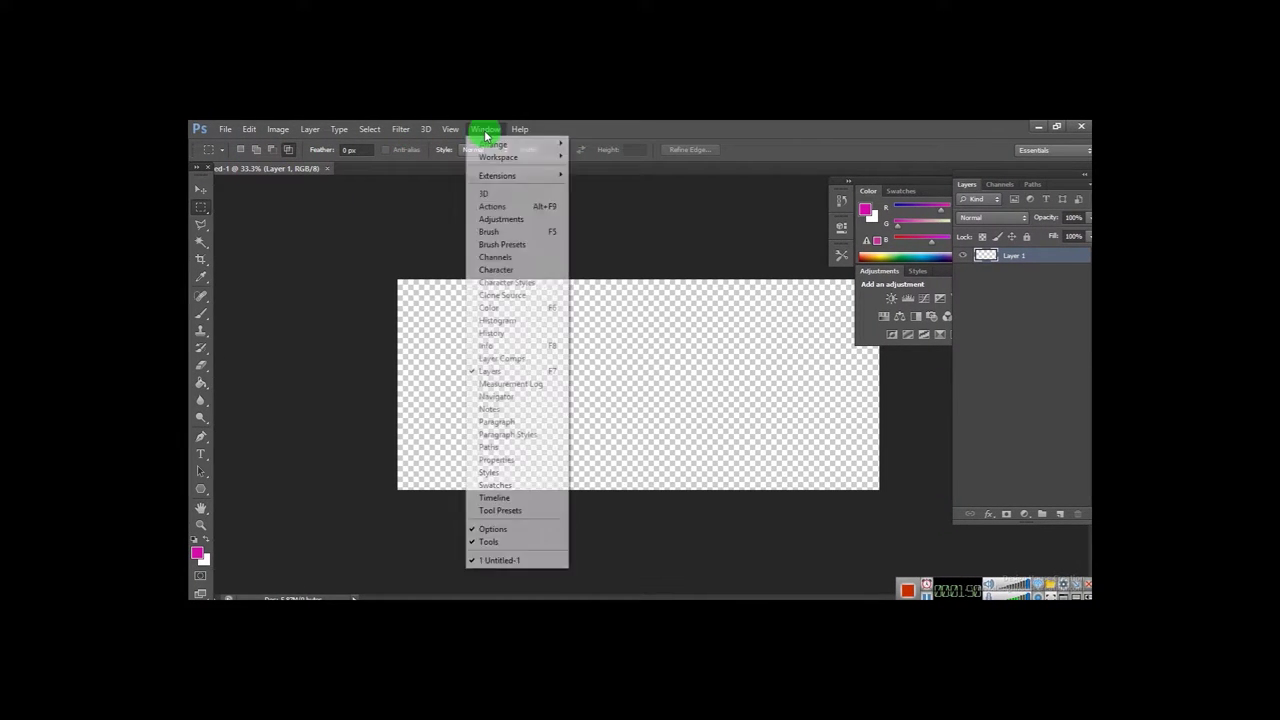
mouse_move(466, 295)
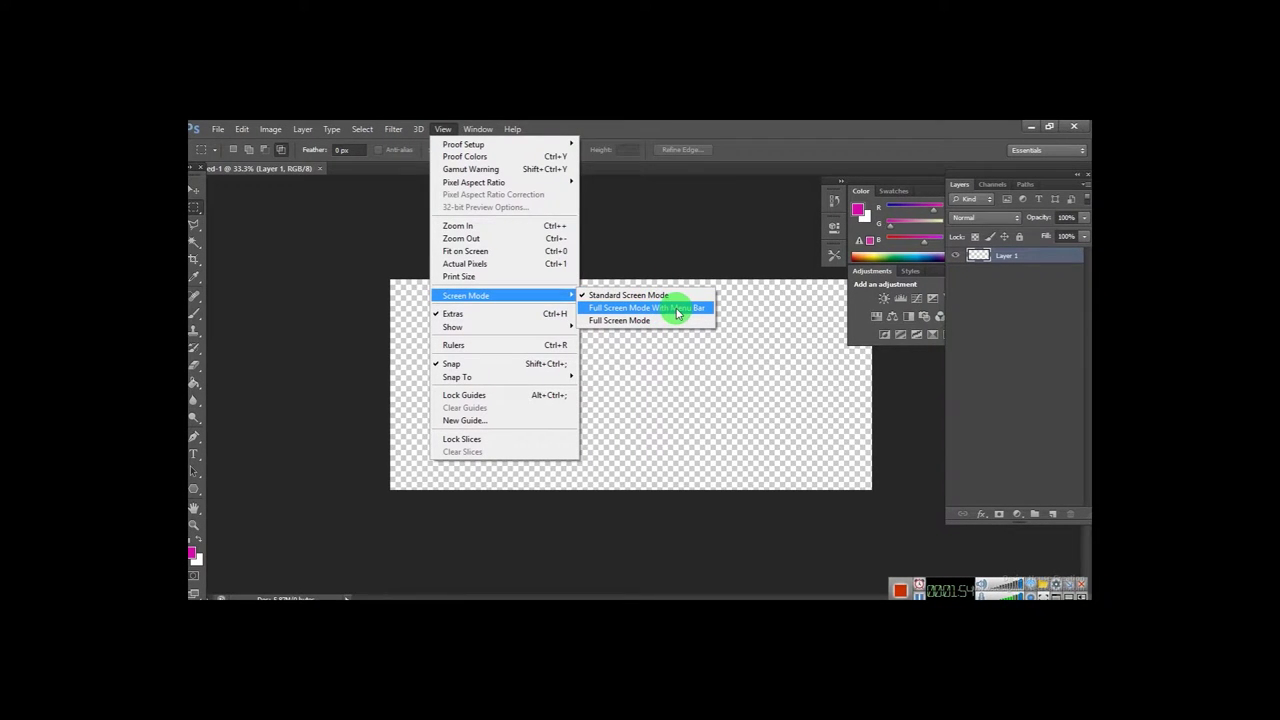
click(677, 312)
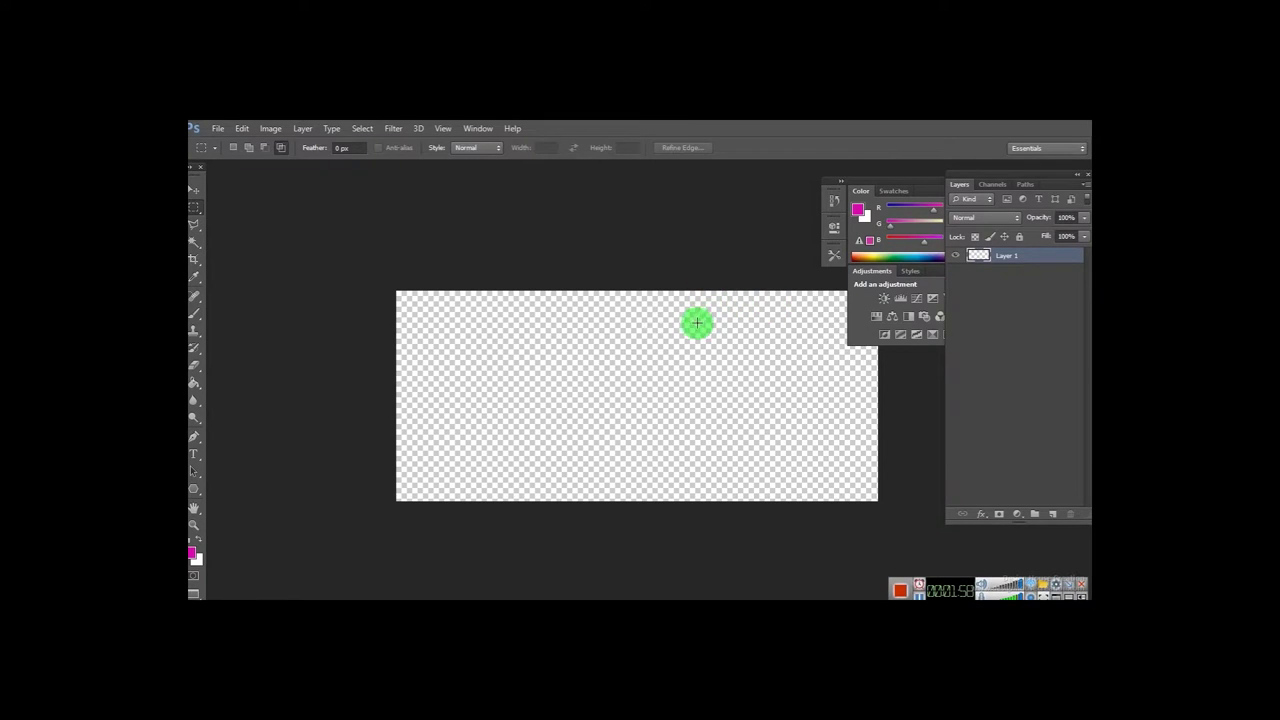
Detach the Color and Adjustments panel group from the dock.
scroll(686, 330, up, 1)
scroll(529, 303, down, 1)
scroll(745, 350, up, 1)
scroll(718, 358, down, 1)
scroll(751, 327, up, 1)
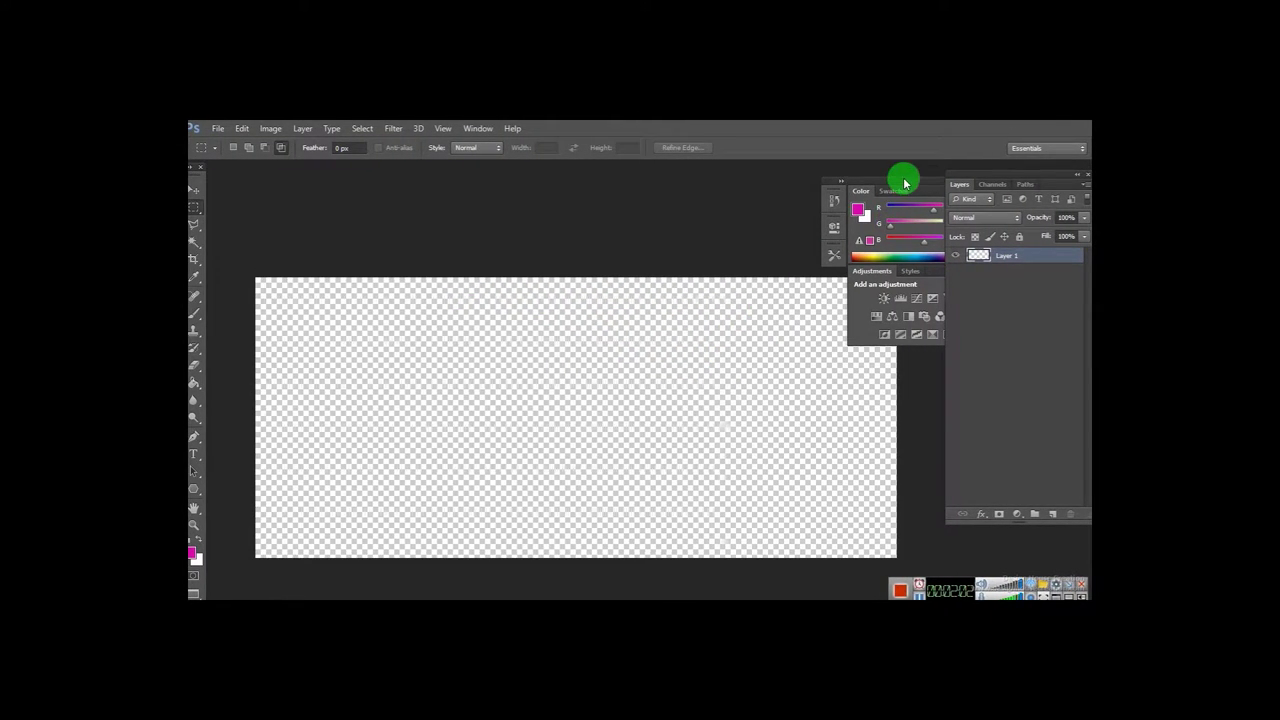
drag(905, 188, 997, 323)
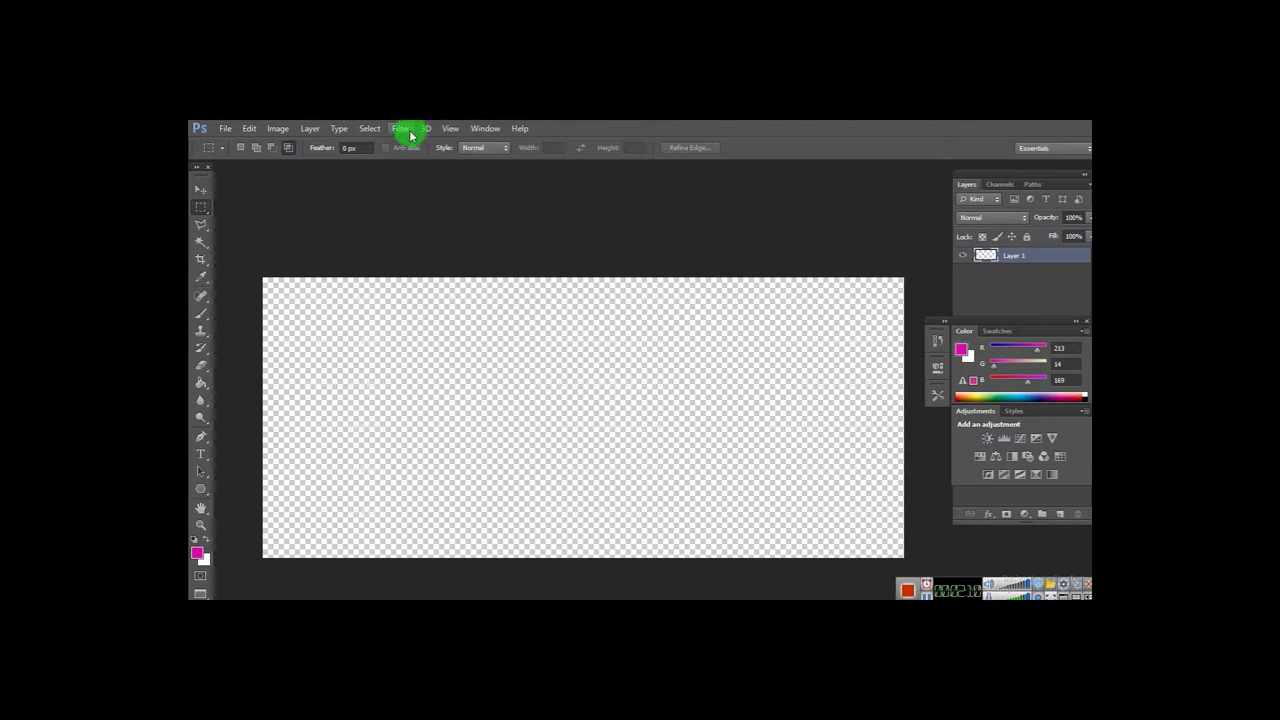
Try Full Screen Mode with everything hidden, then exit it with F.
click(455, 133)
mouse_move(473, 295)
click(637, 319)
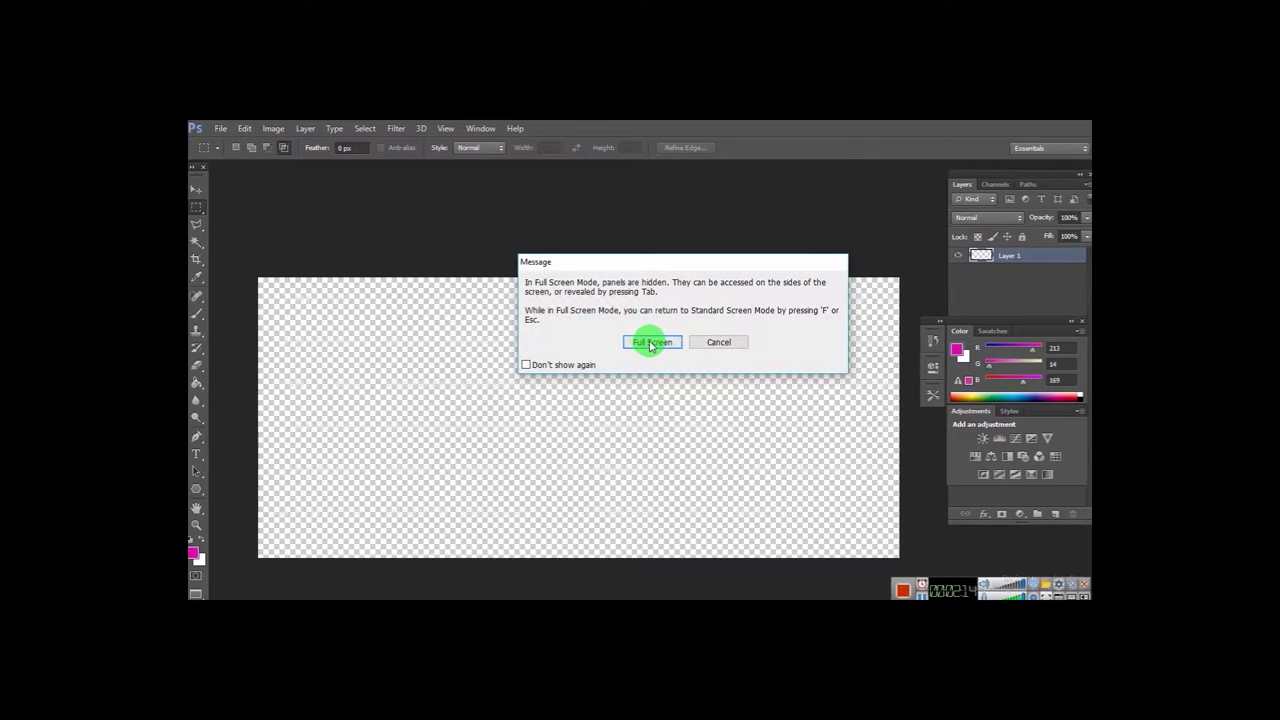
click(651, 340)
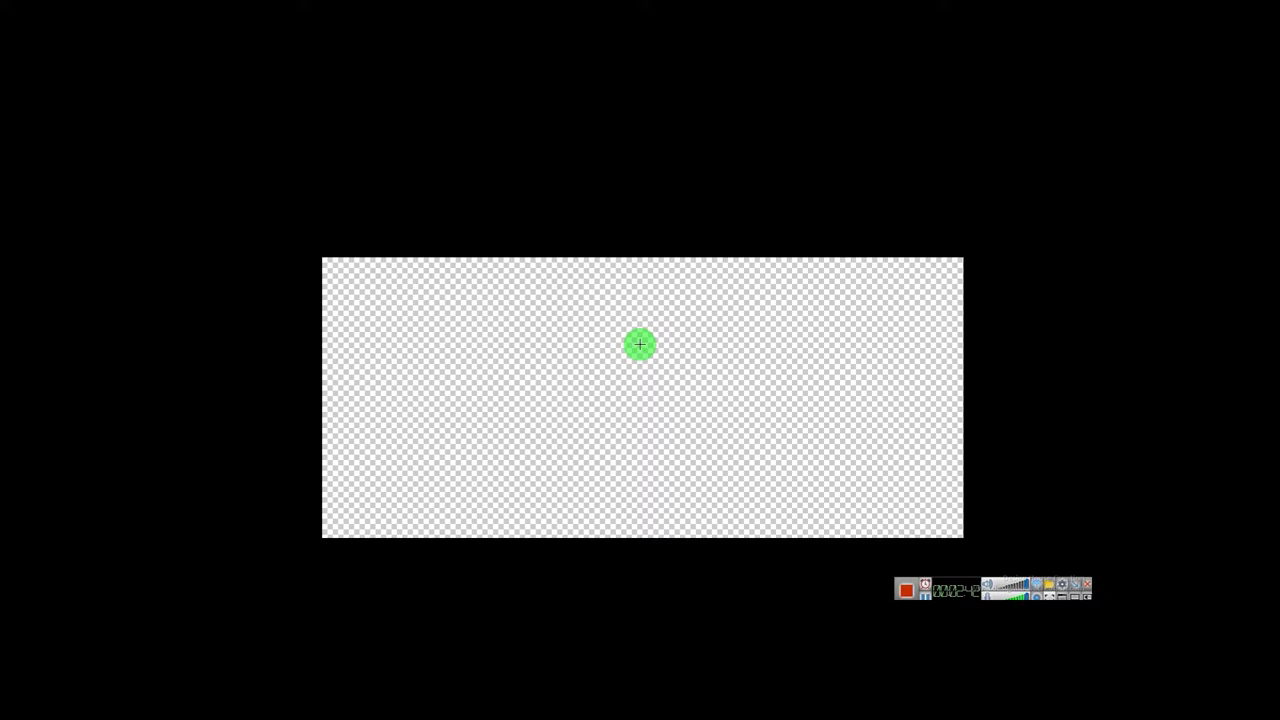
key(f)
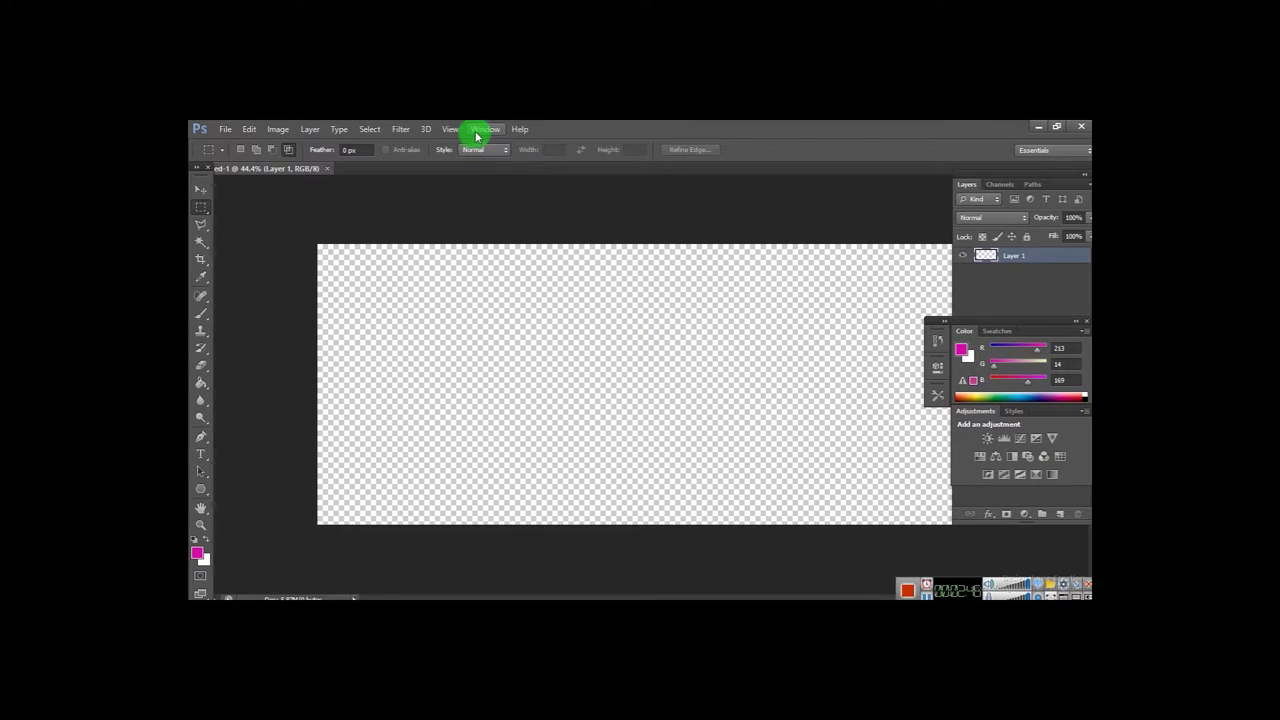
Select the Move tool, redock the Color panel group, and close the Color/Adjustments panels.
click(449, 129)
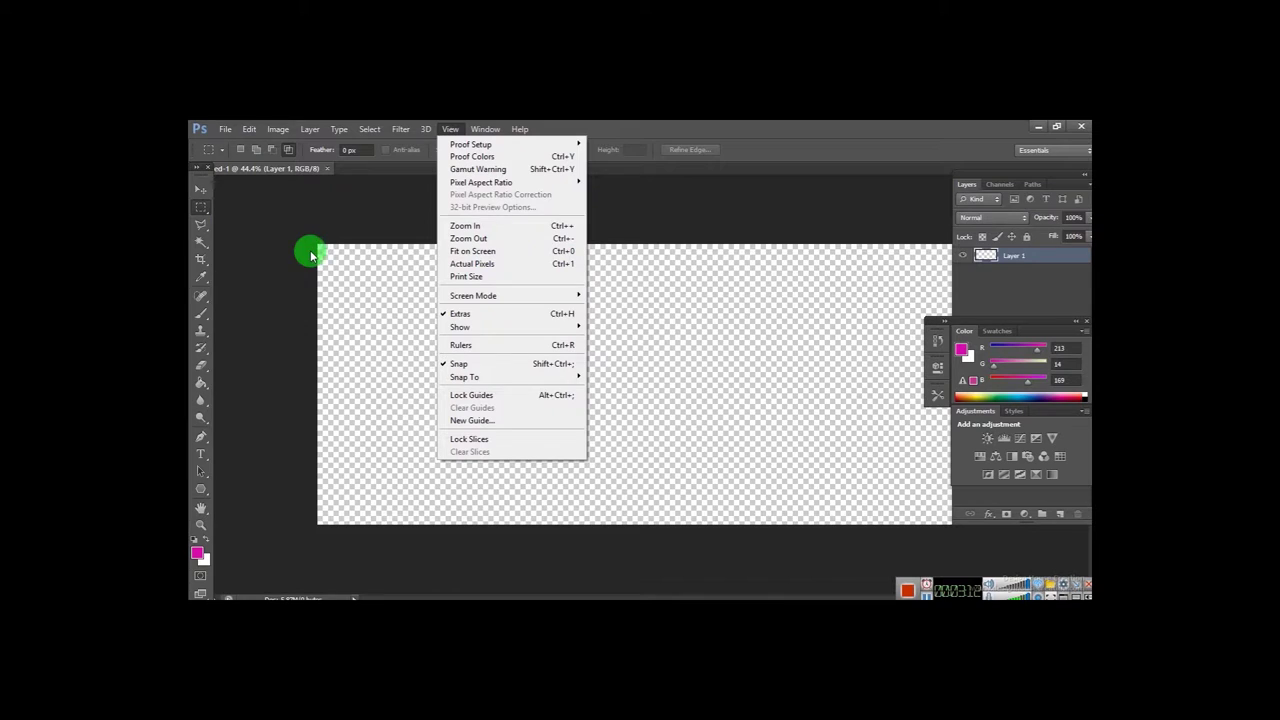
click(349, 280)
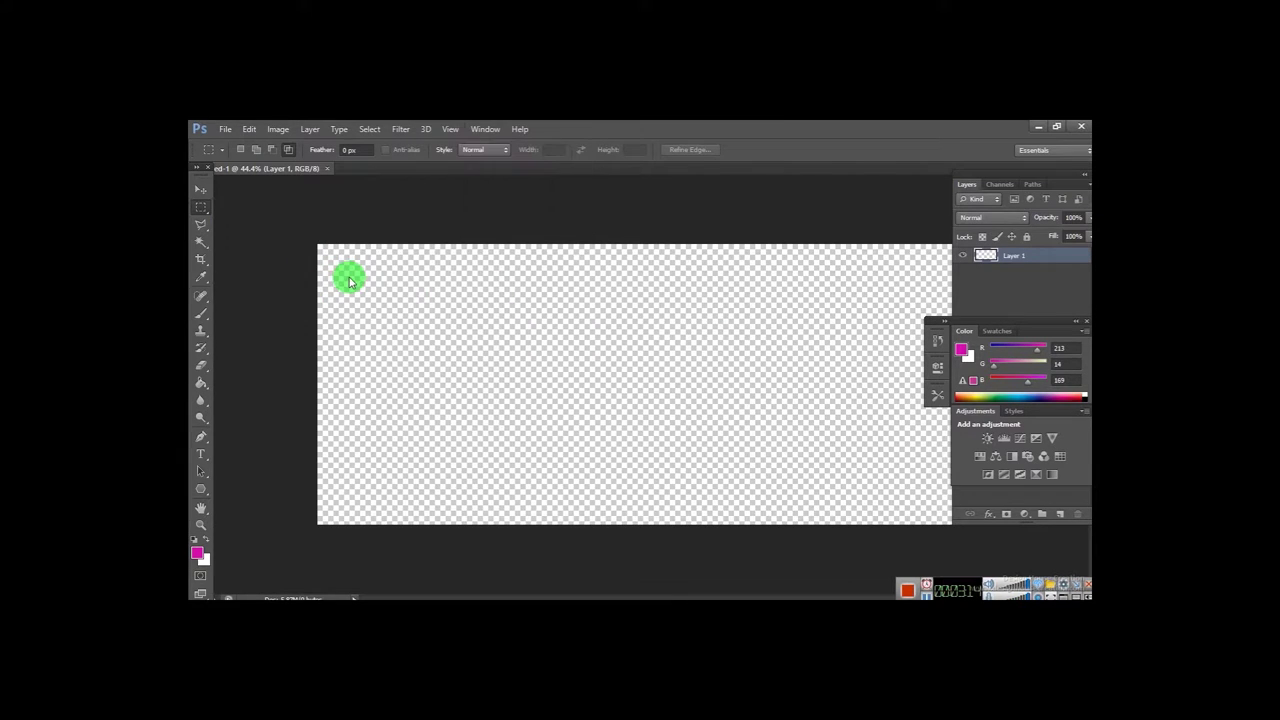
click(201, 191)
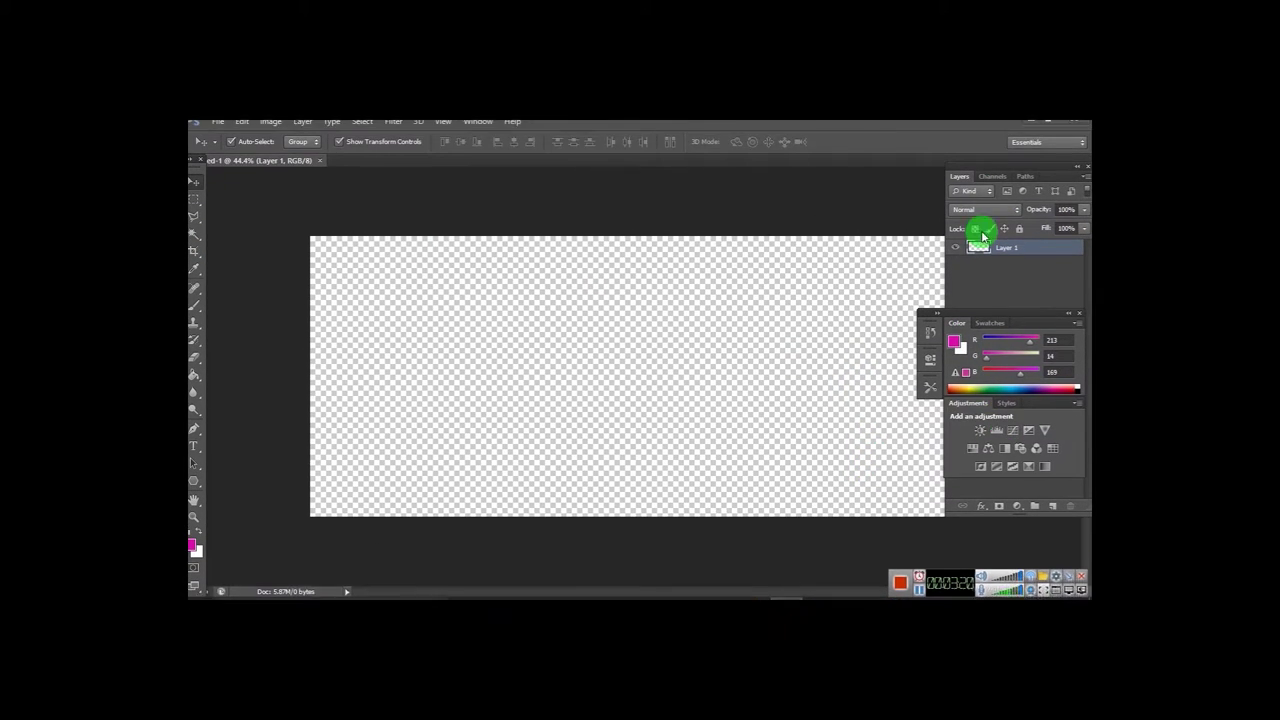
drag(966, 326, 966, 333)
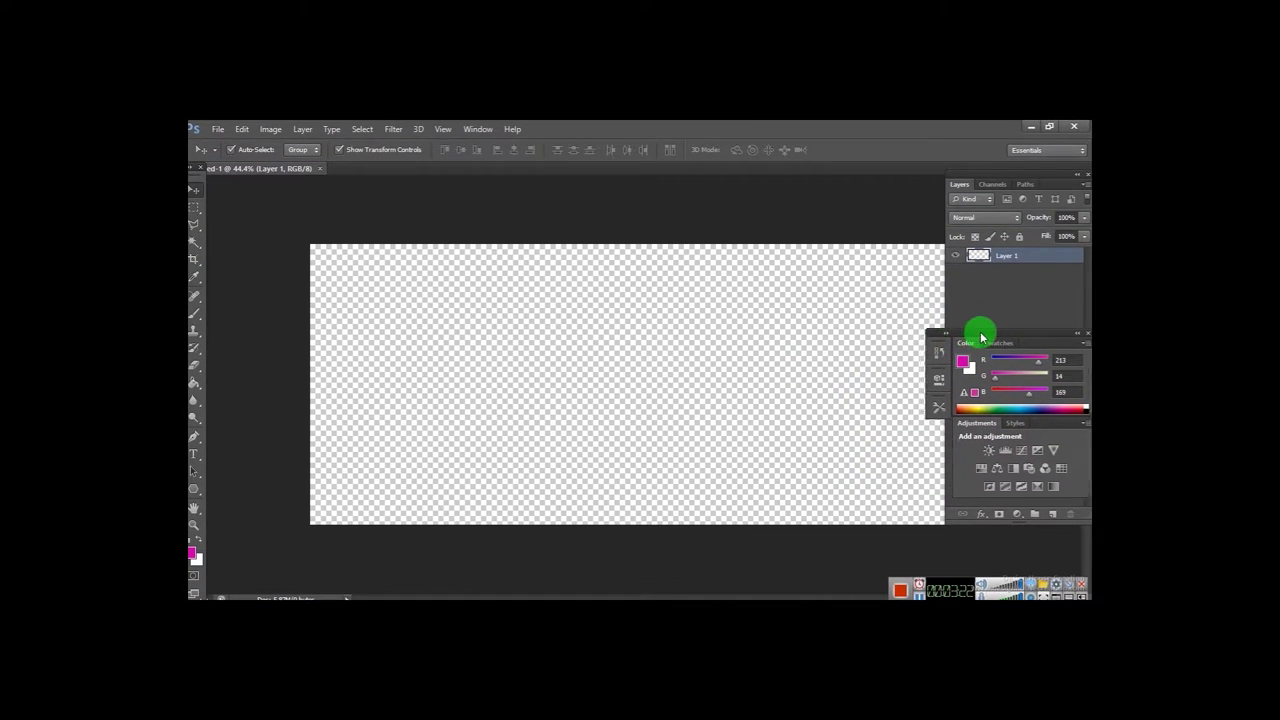
click(1080, 331)
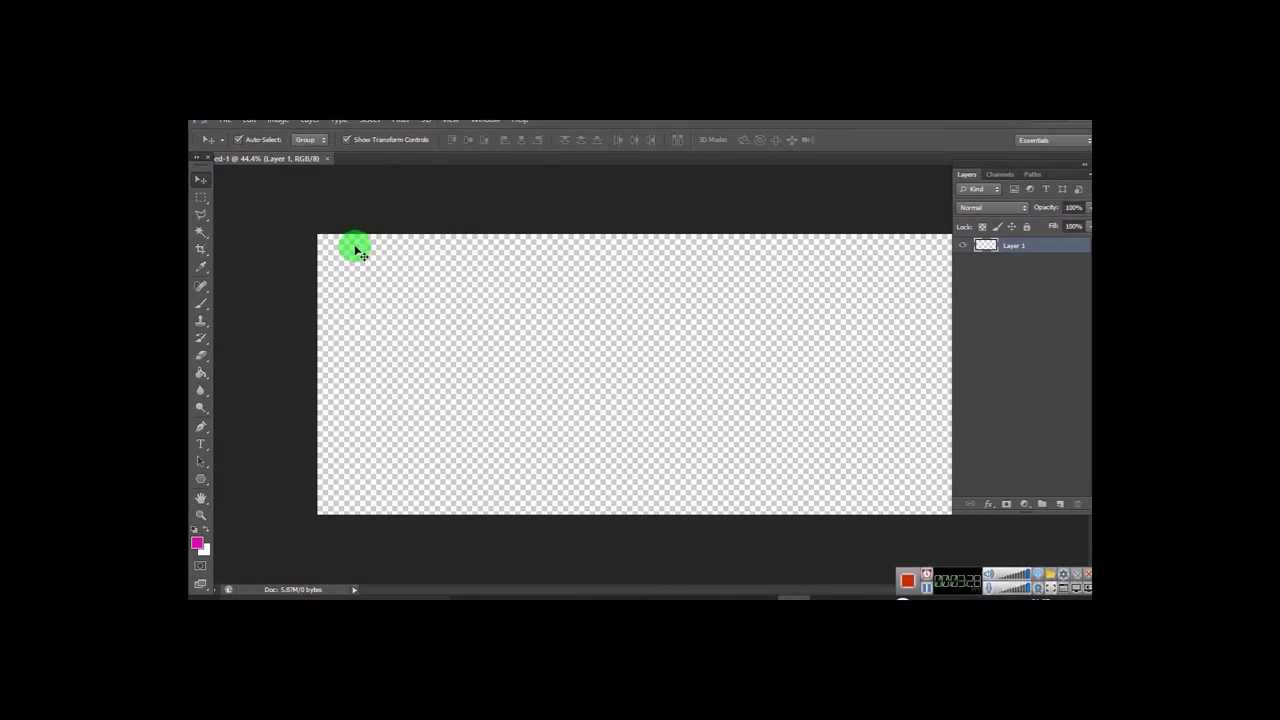
Set the foreground colour to dark green 055038 and fill Layer 1 with it.
click(199, 516)
click(894, 366)
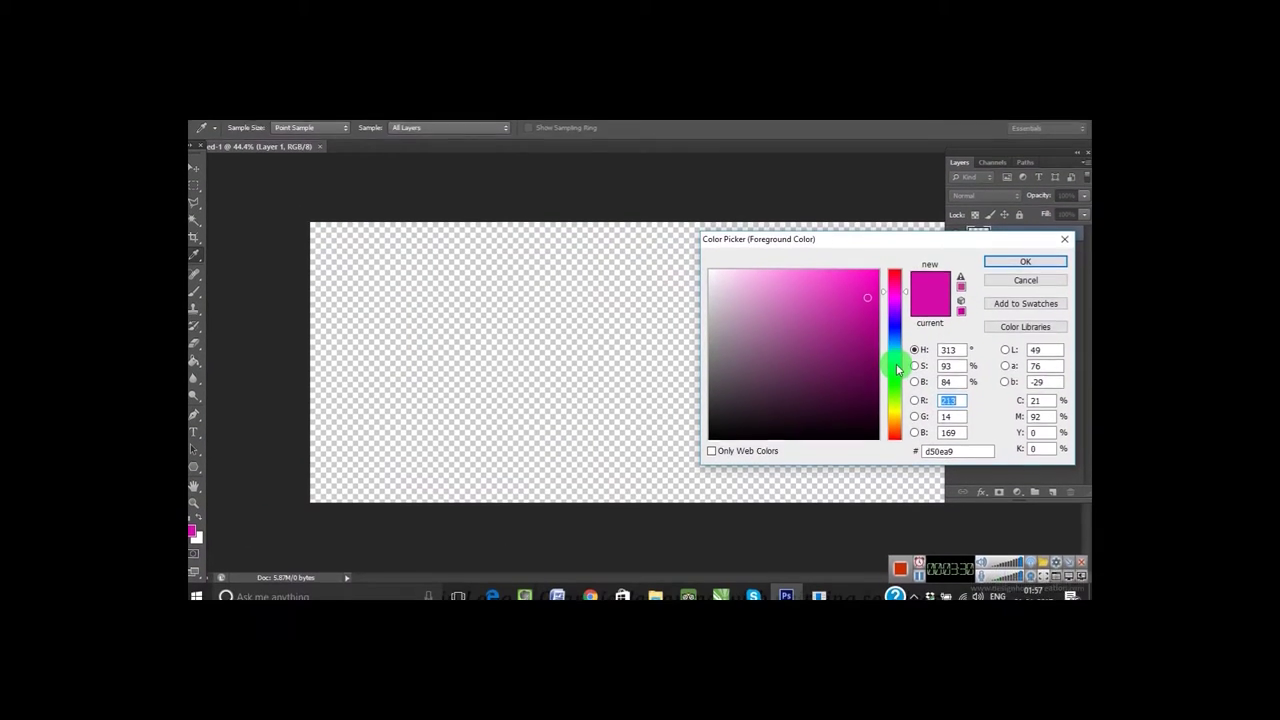
click(868, 383)
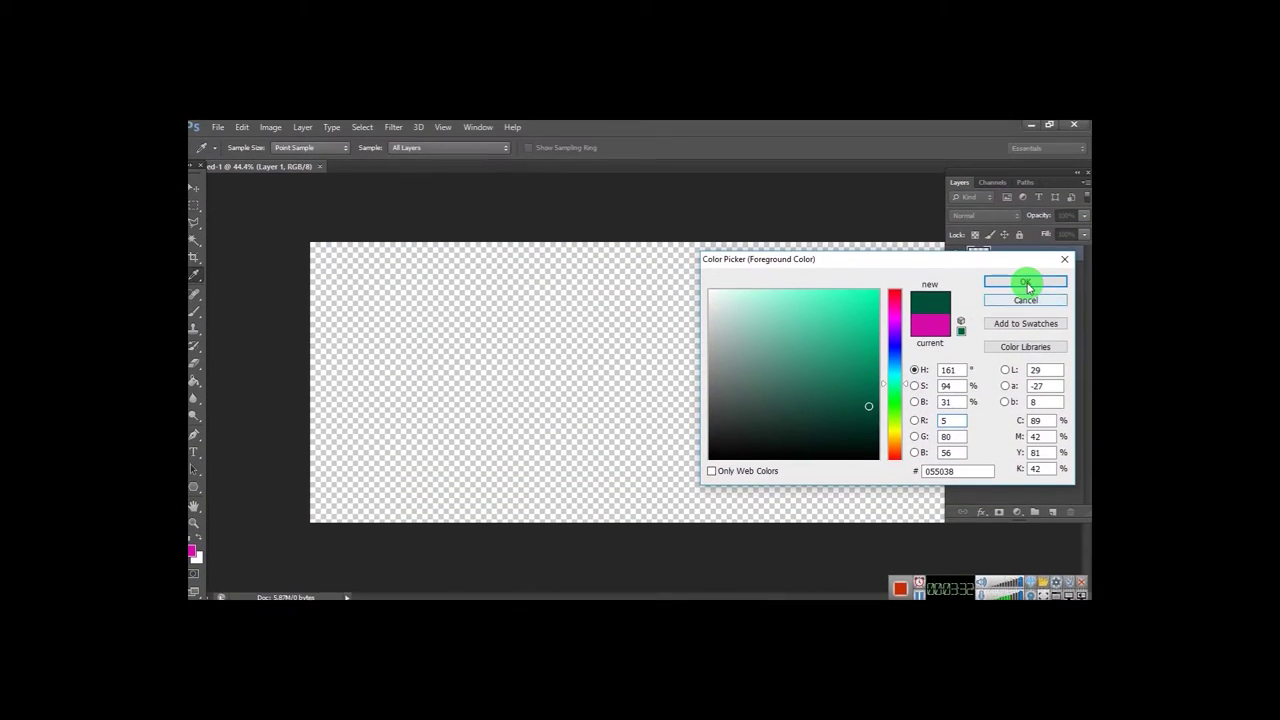
click(1027, 283)
click(252, 130)
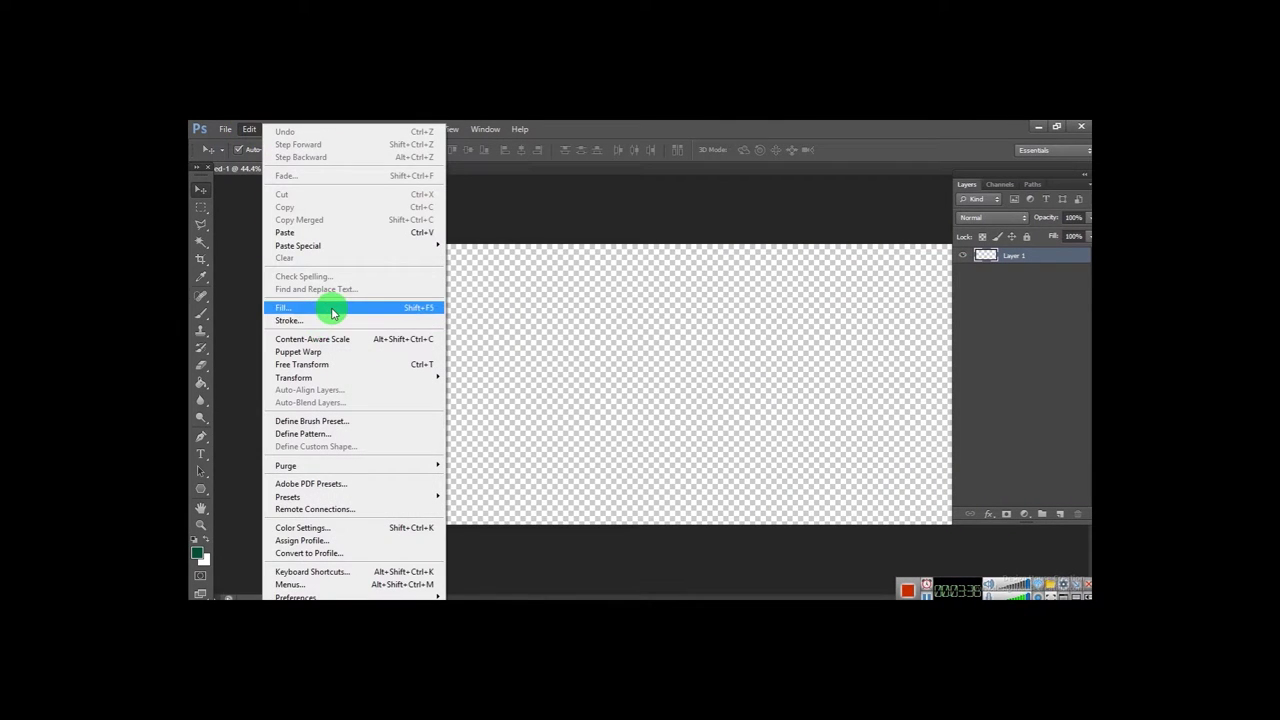
click(333, 310)
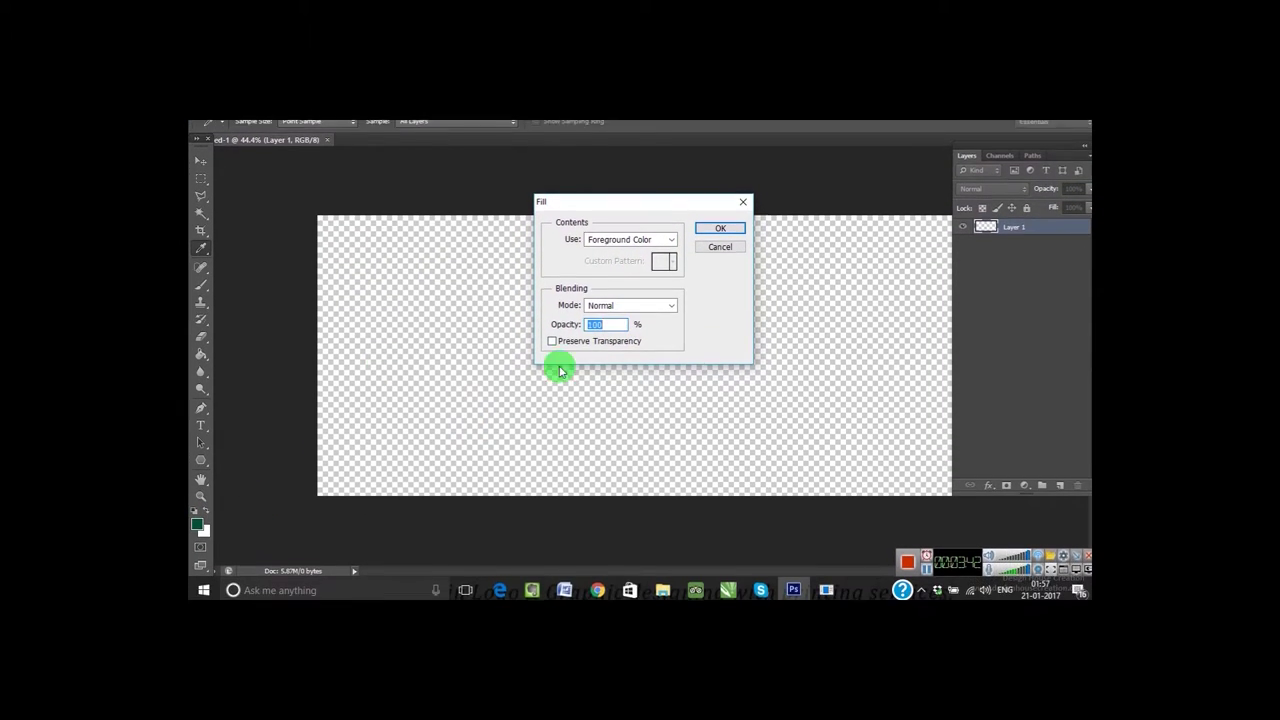
click(612, 352)
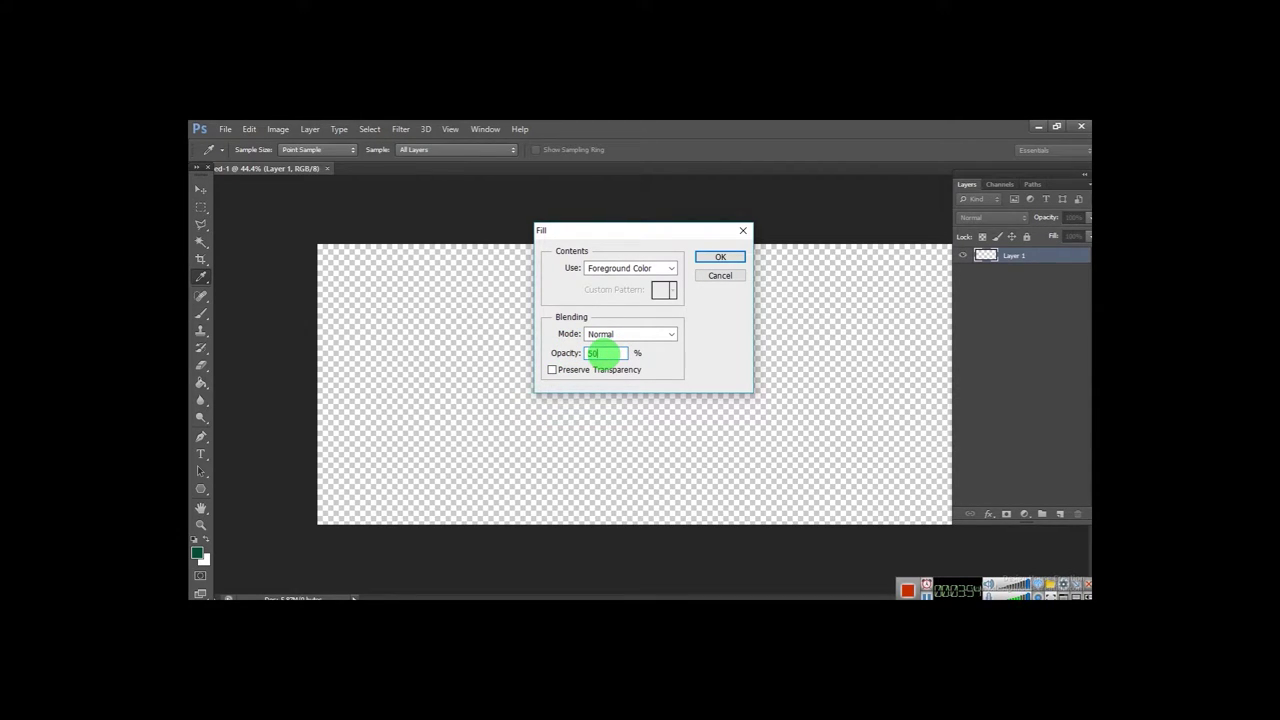
click(712, 258)
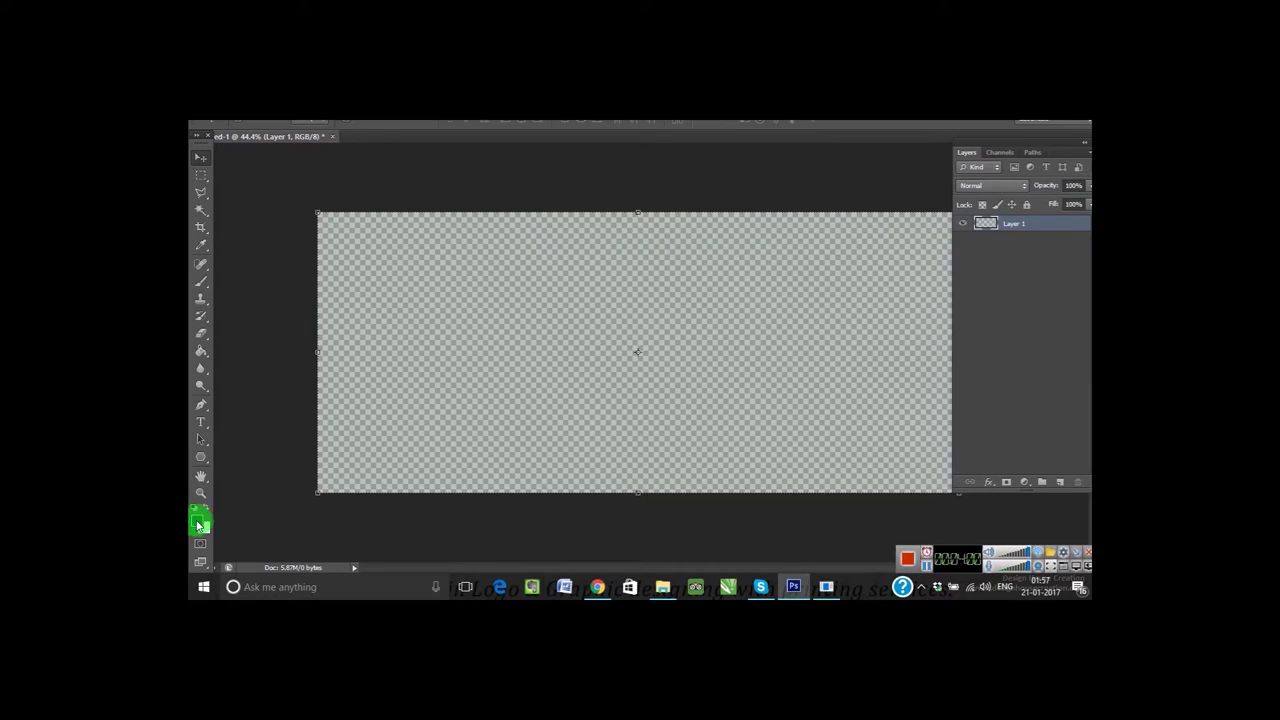
Refill Layer 1 with the dark green at 100% opacity and clear the transform handles.
click(194, 530)
click(1026, 280)
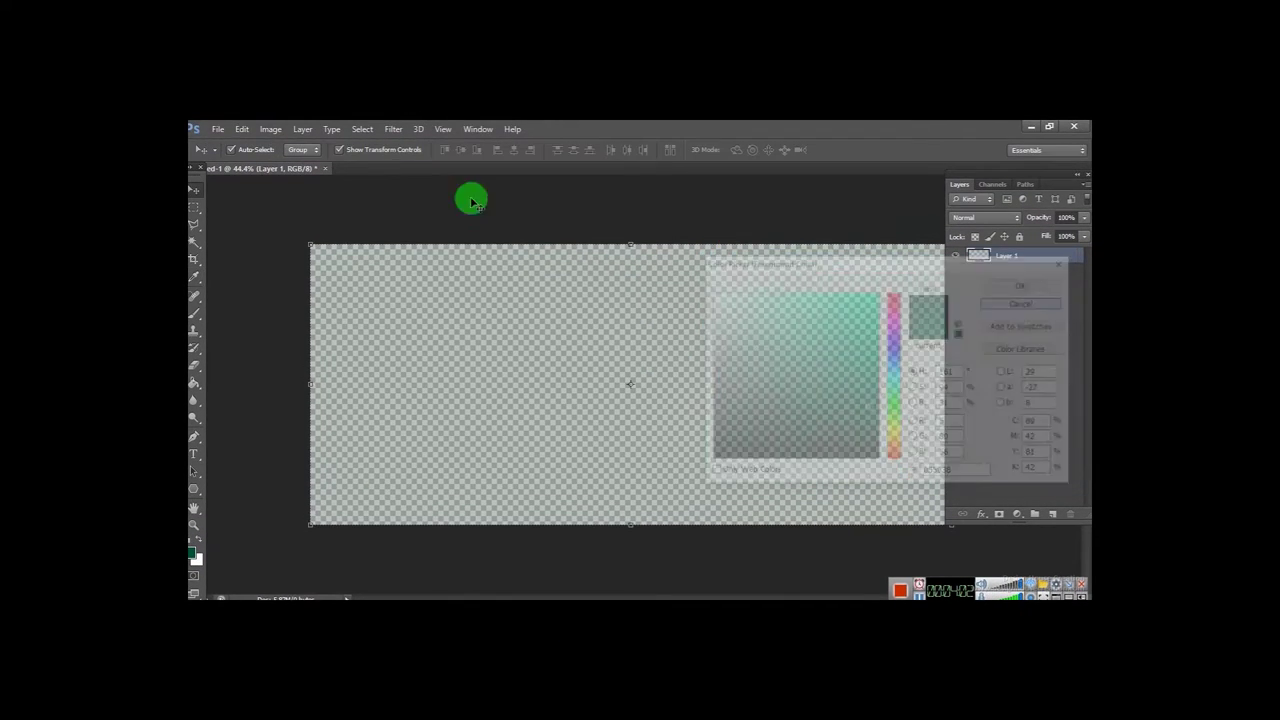
click(250, 129)
click(340, 307)
text(100)
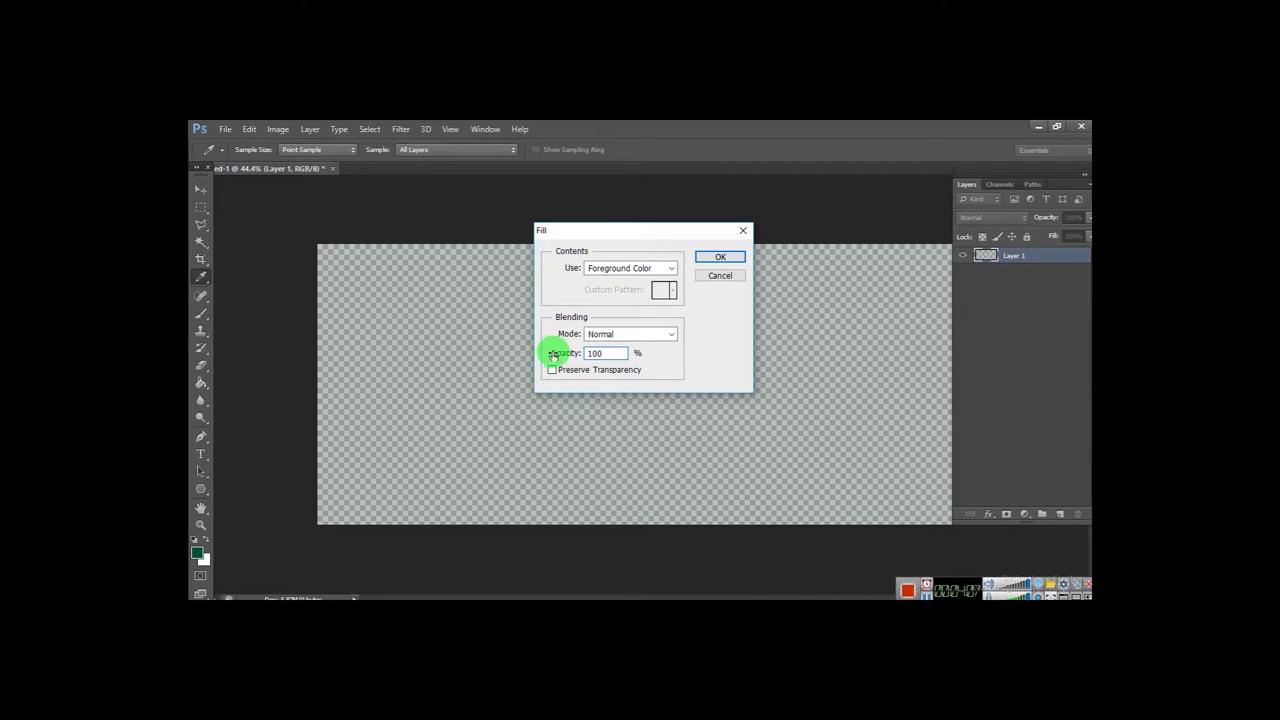
click(720, 257)
key(v)
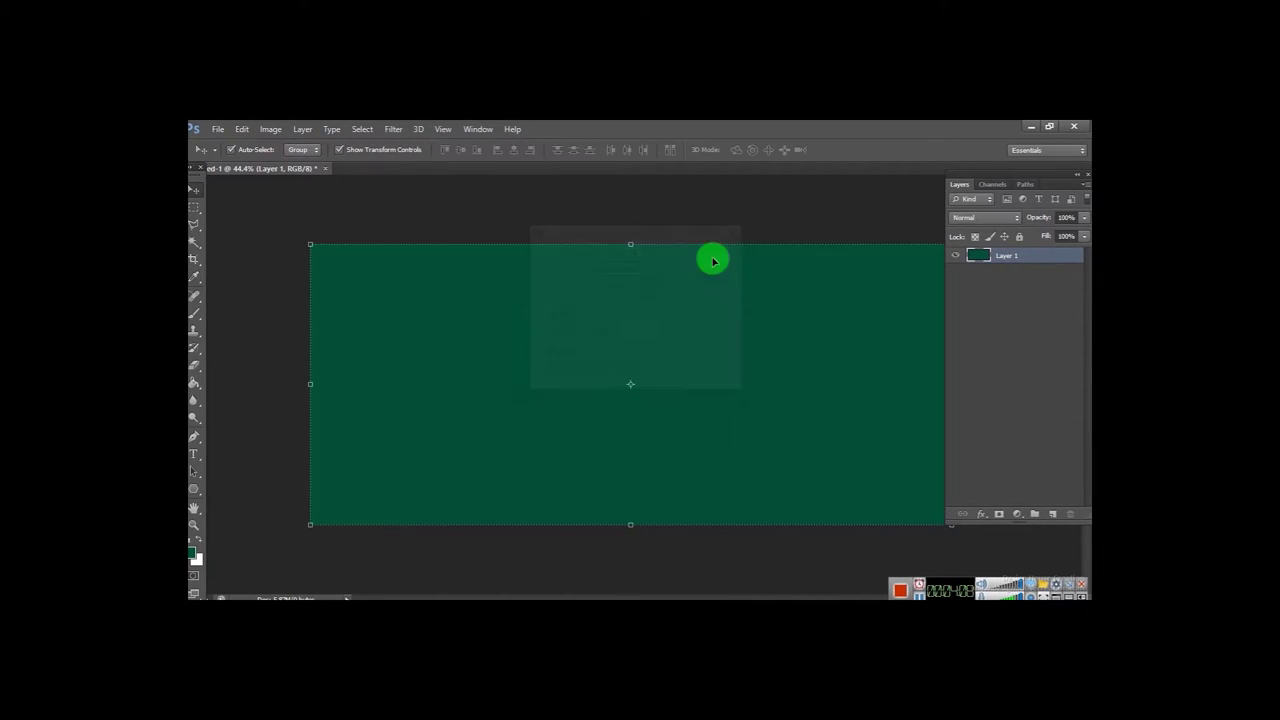
click(480, 220)
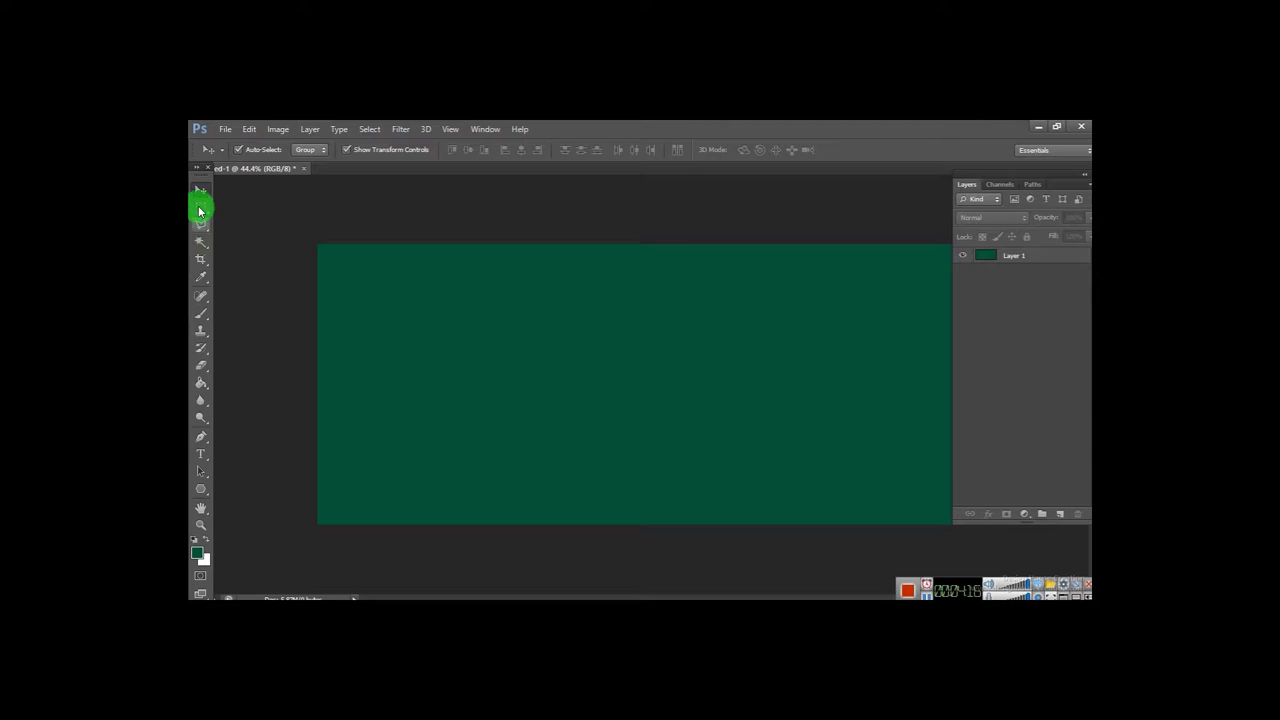
Draw a small circular selection near the canvas's upper left and add a new layer.
drag(201, 212, 253, 221)
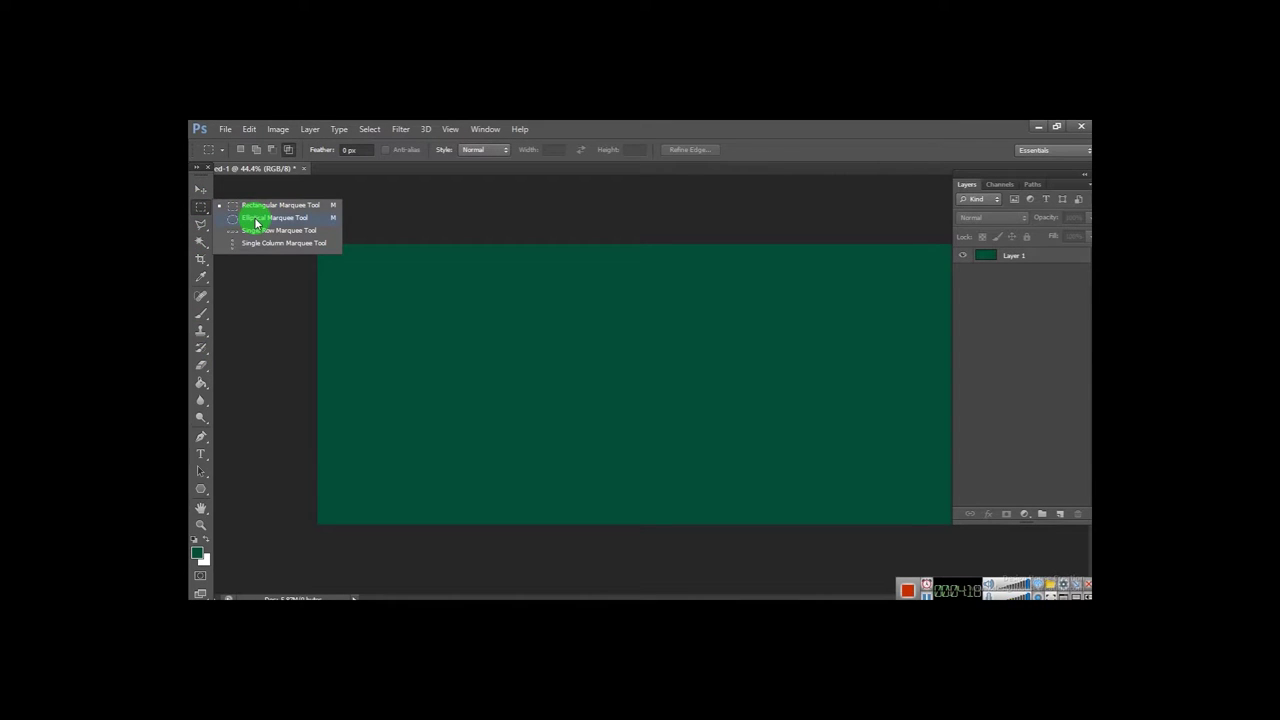
click(255, 220)
drag(407, 280, 477, 349)
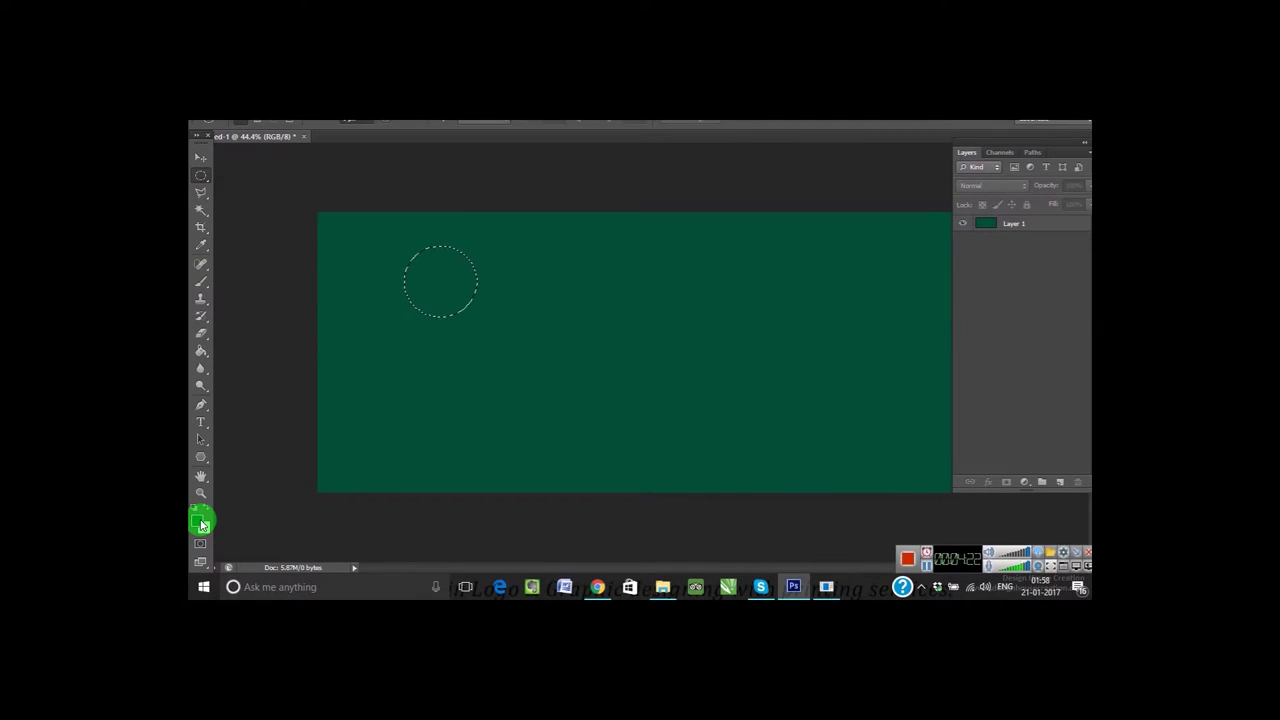
click(1052, 484)
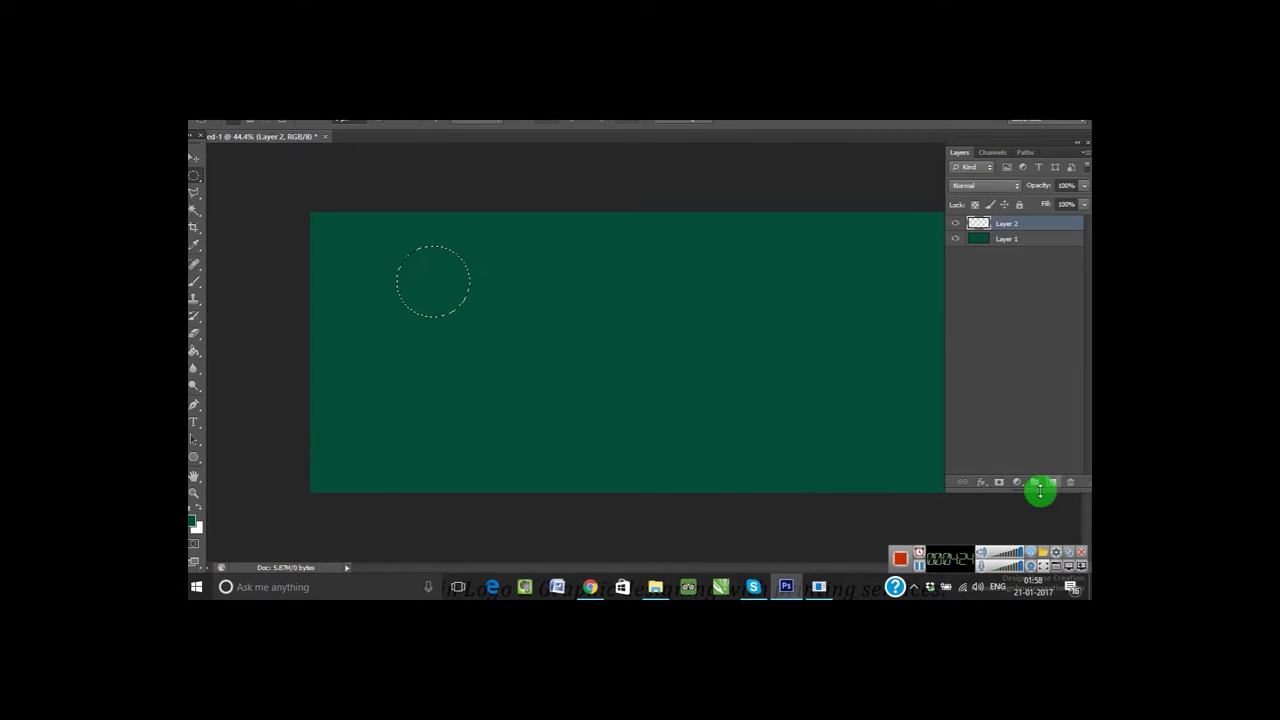
Fill the circle selection on Layer 2 with yellow (dbd914).
click(200, 520)
click(901, 402)
click(870, 284)
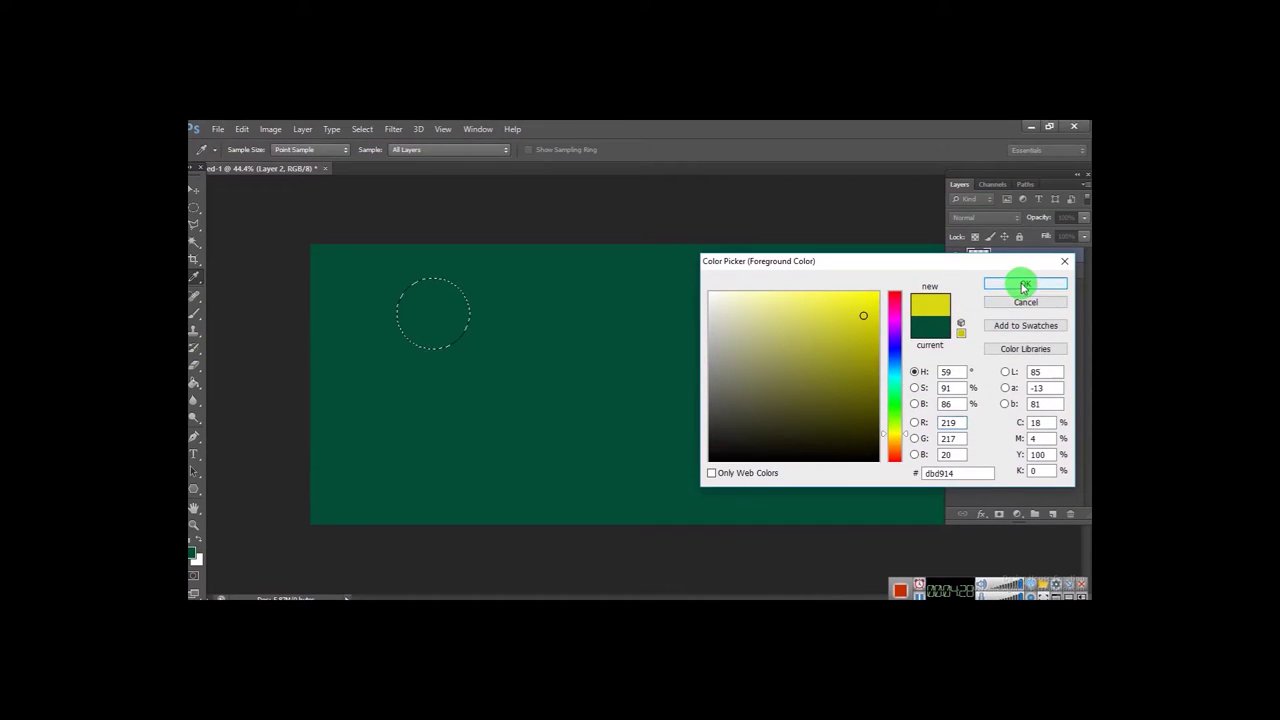
click(1024, 283)
click(250, 129)
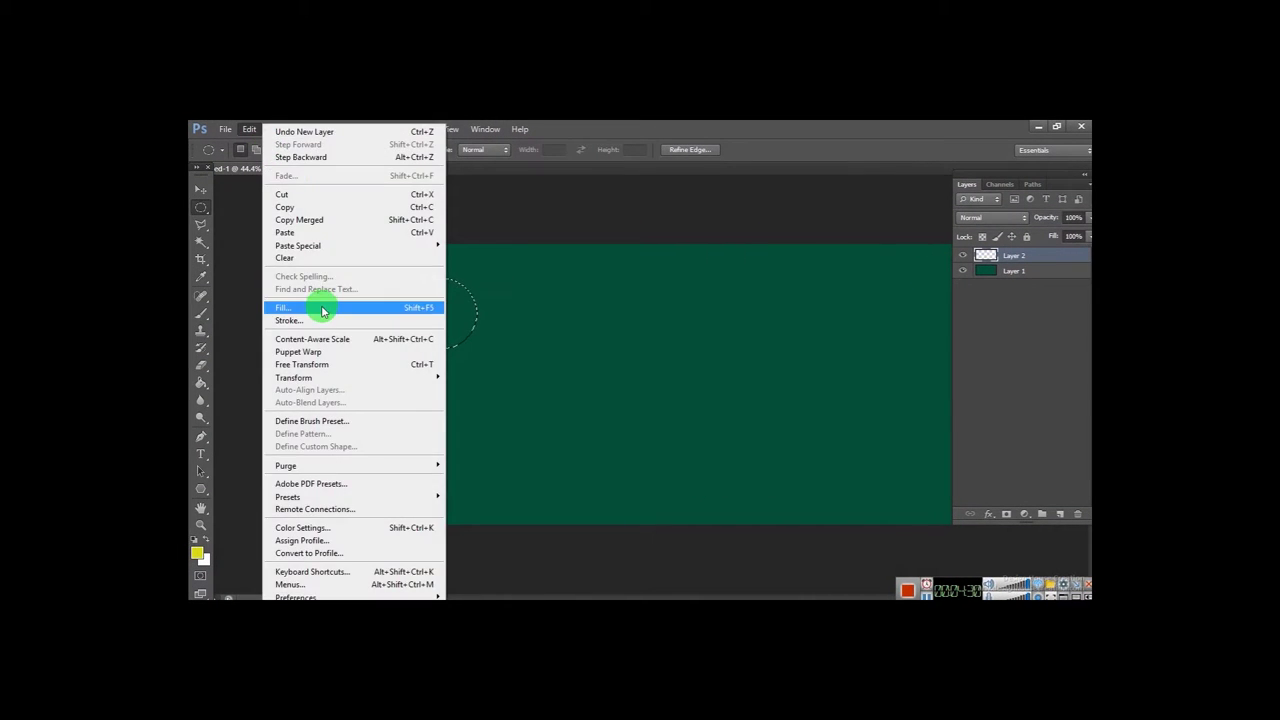
click(283, 307)
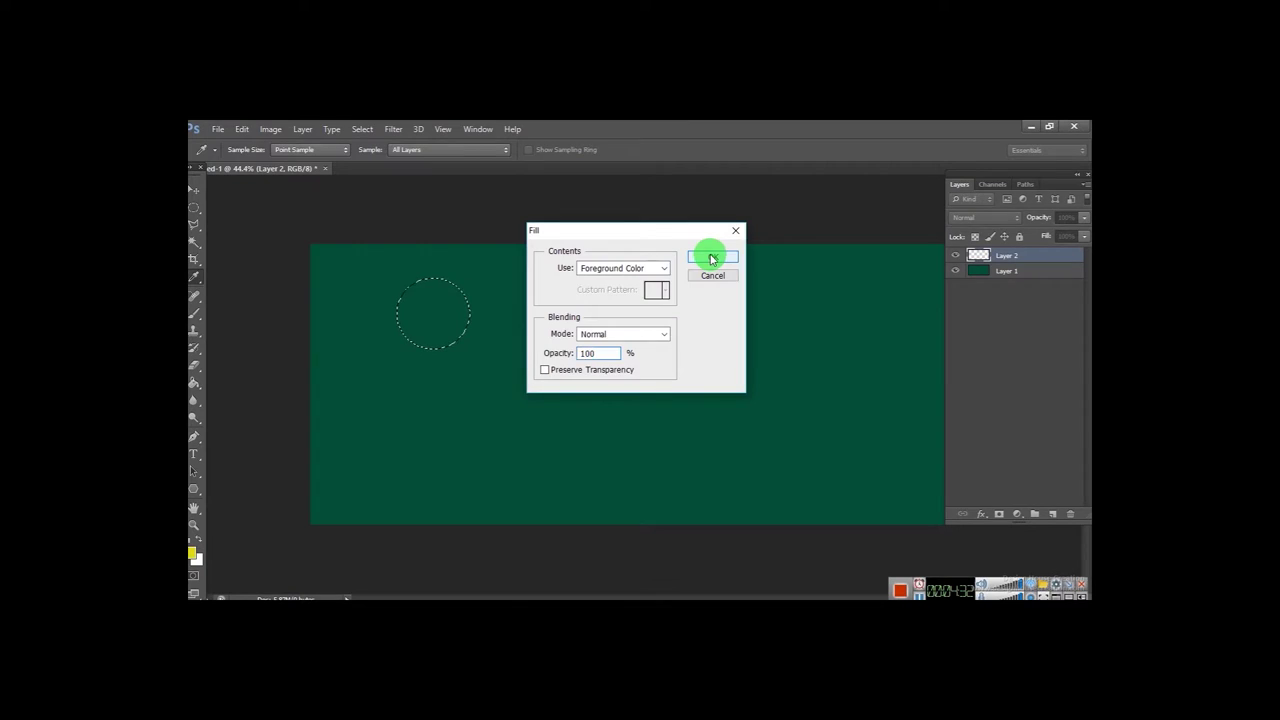
click(712, 259)
click(200, 208)
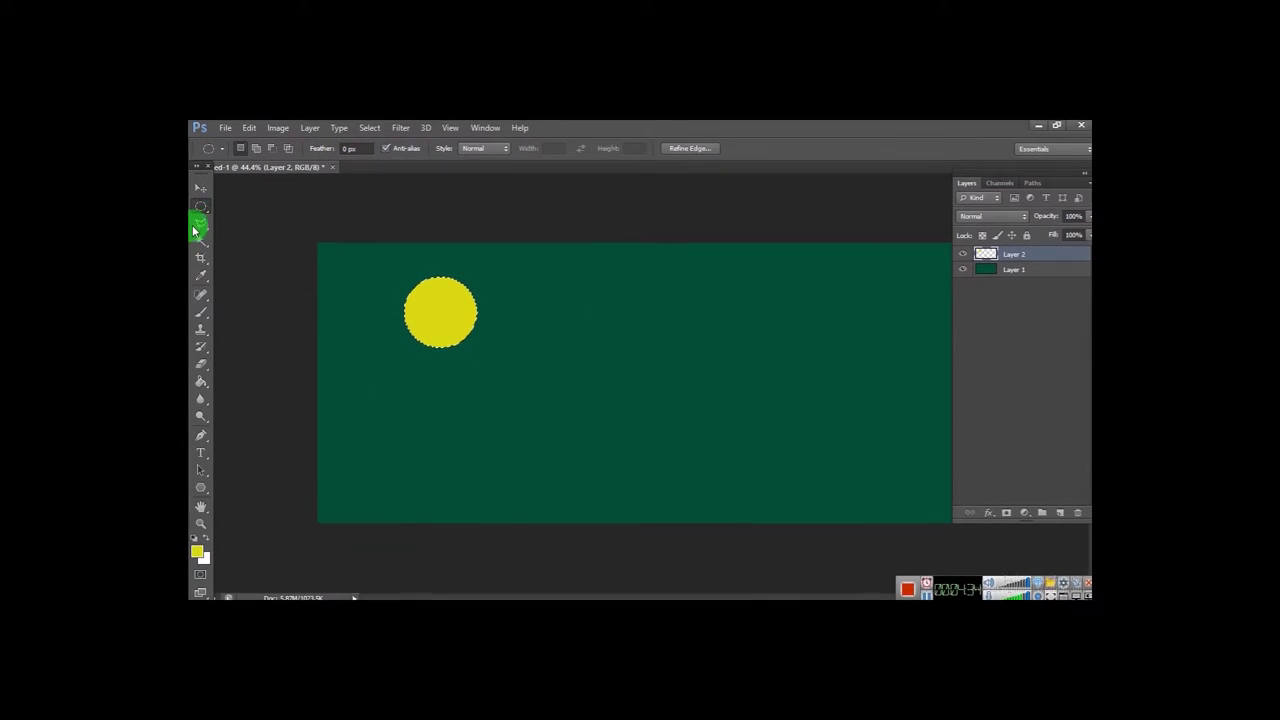
click(256, 213)
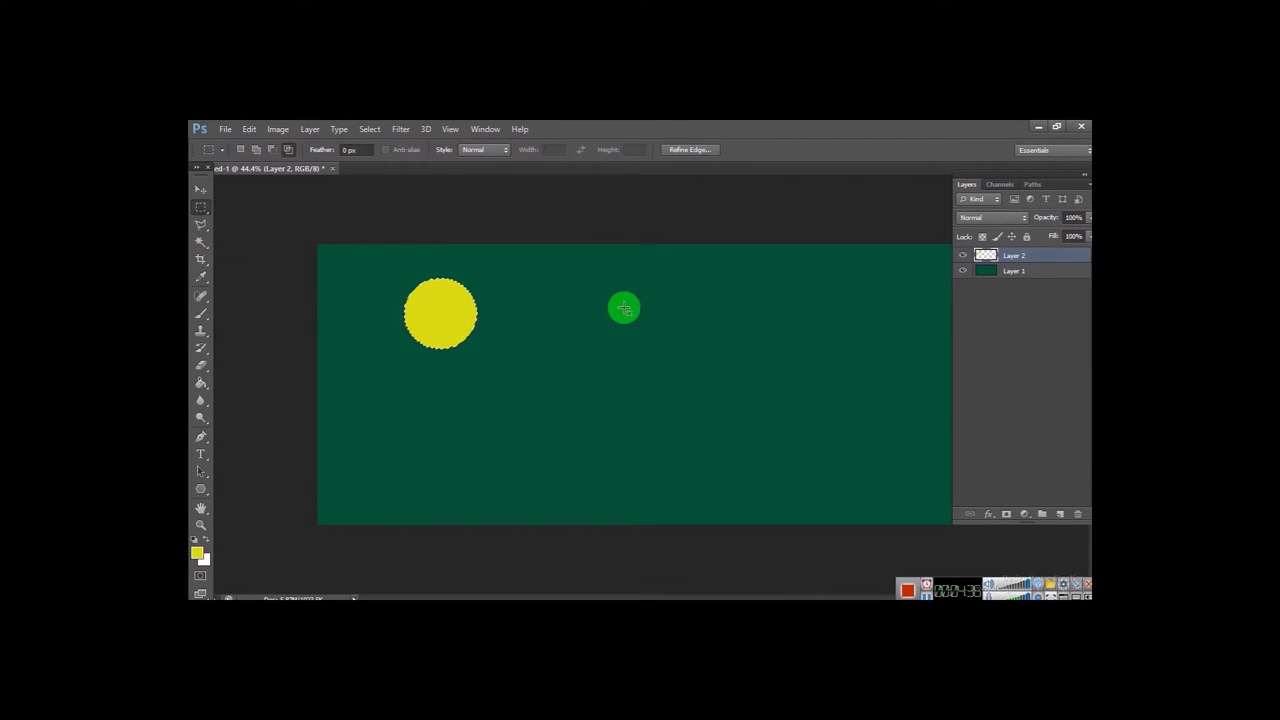
Select a tall rectangle right of the circle and add Layer 3 for it.
drag(616, 294, 706, 474)
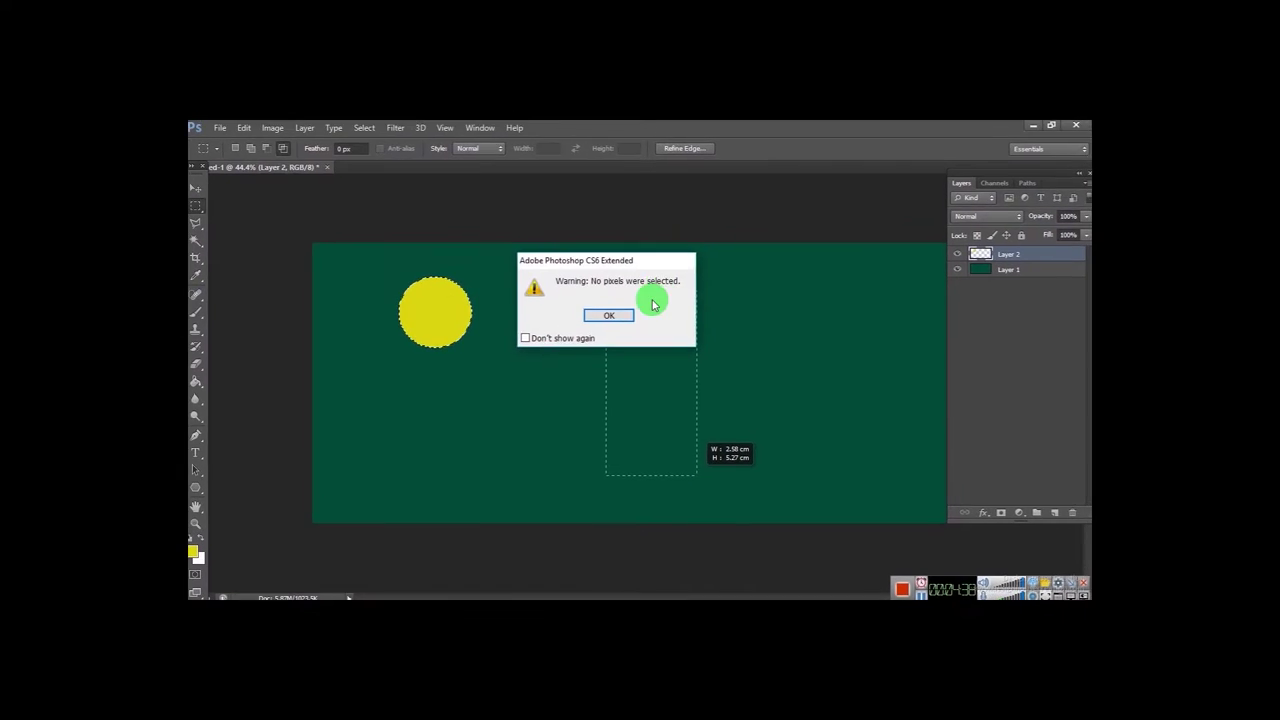
click(612, 285)
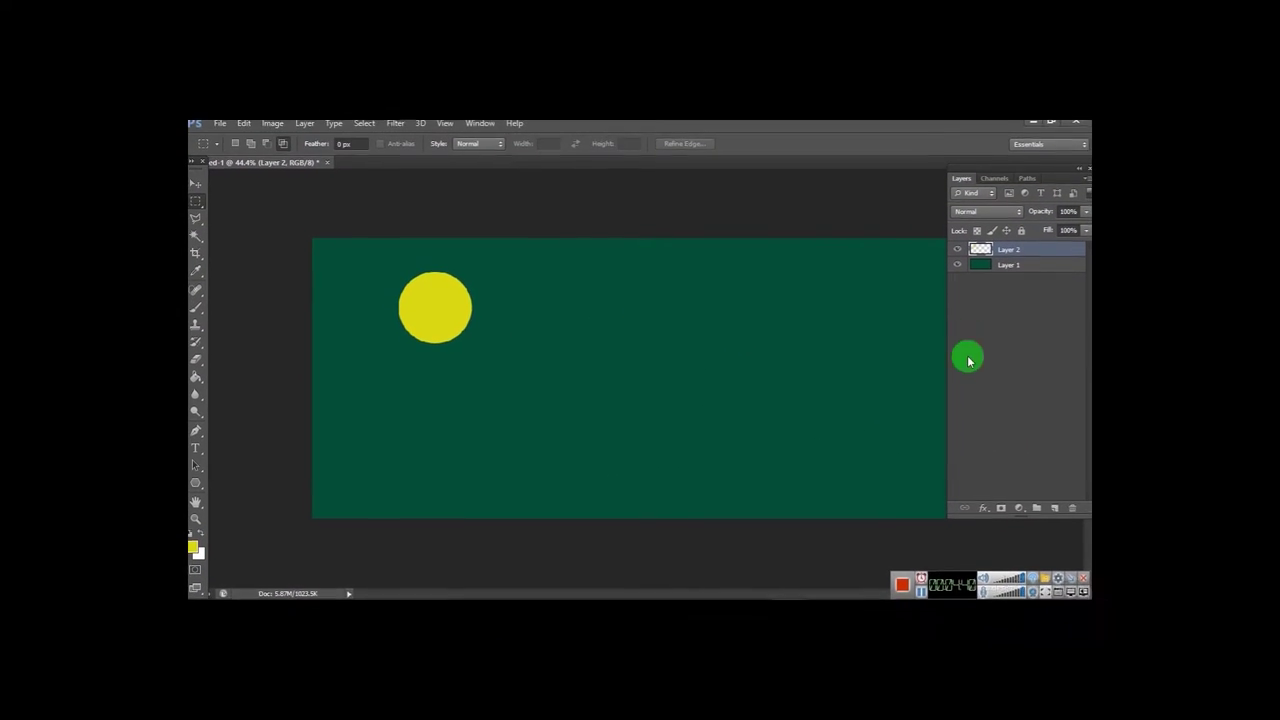
drag(546, 284, 668, 490)
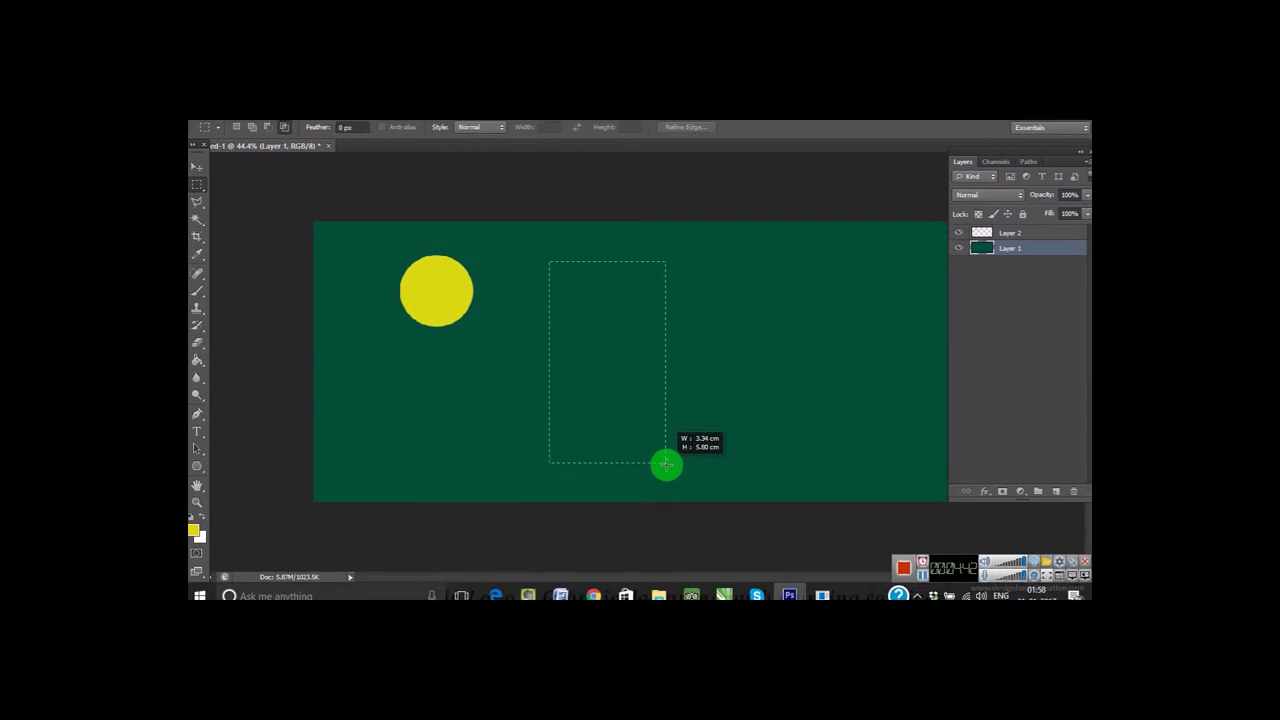
click(1057, 484)
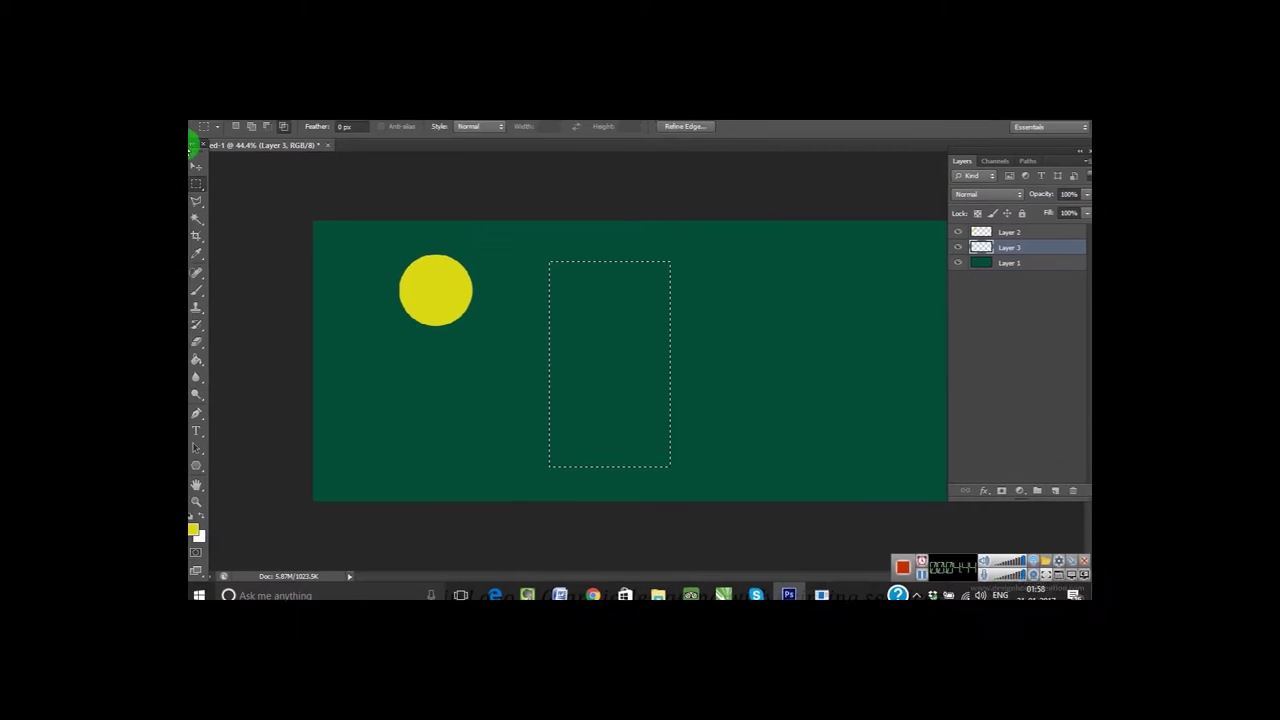
Fill the rectangle selection on Layer 3 with dark olive (64630a).
click(198, 528)
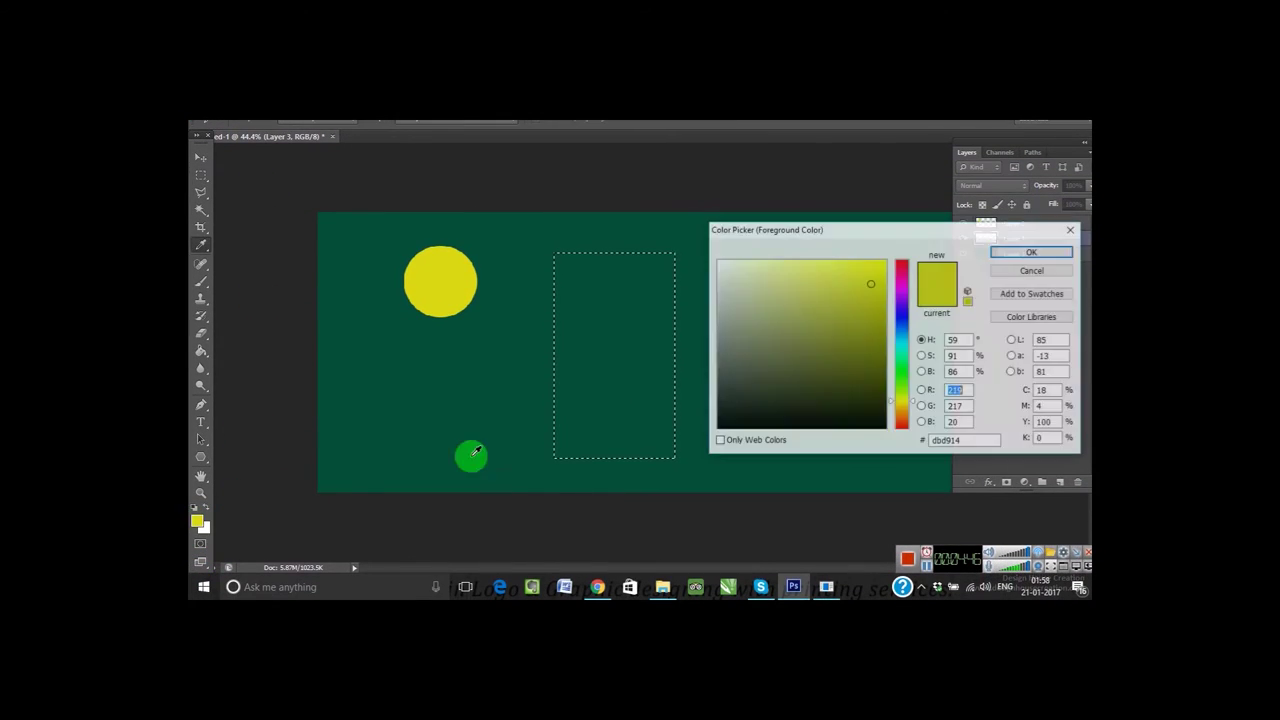
click(861, 364)
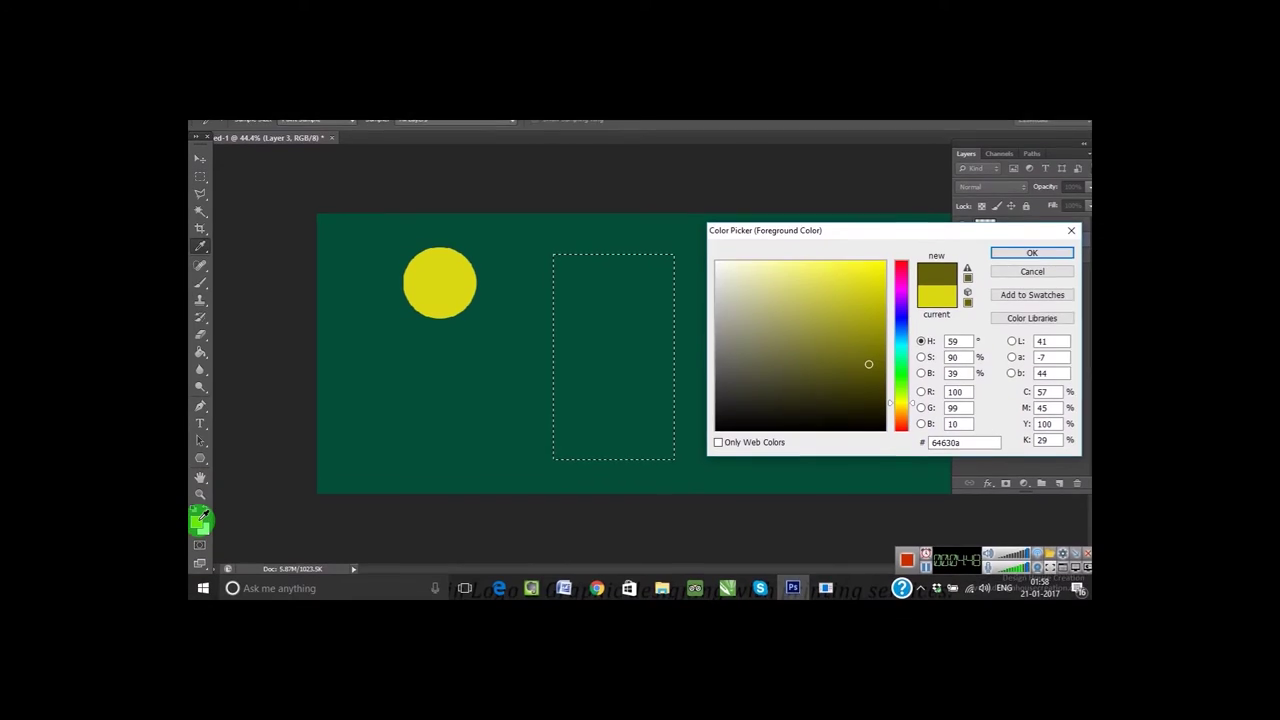
click(1025, 284)
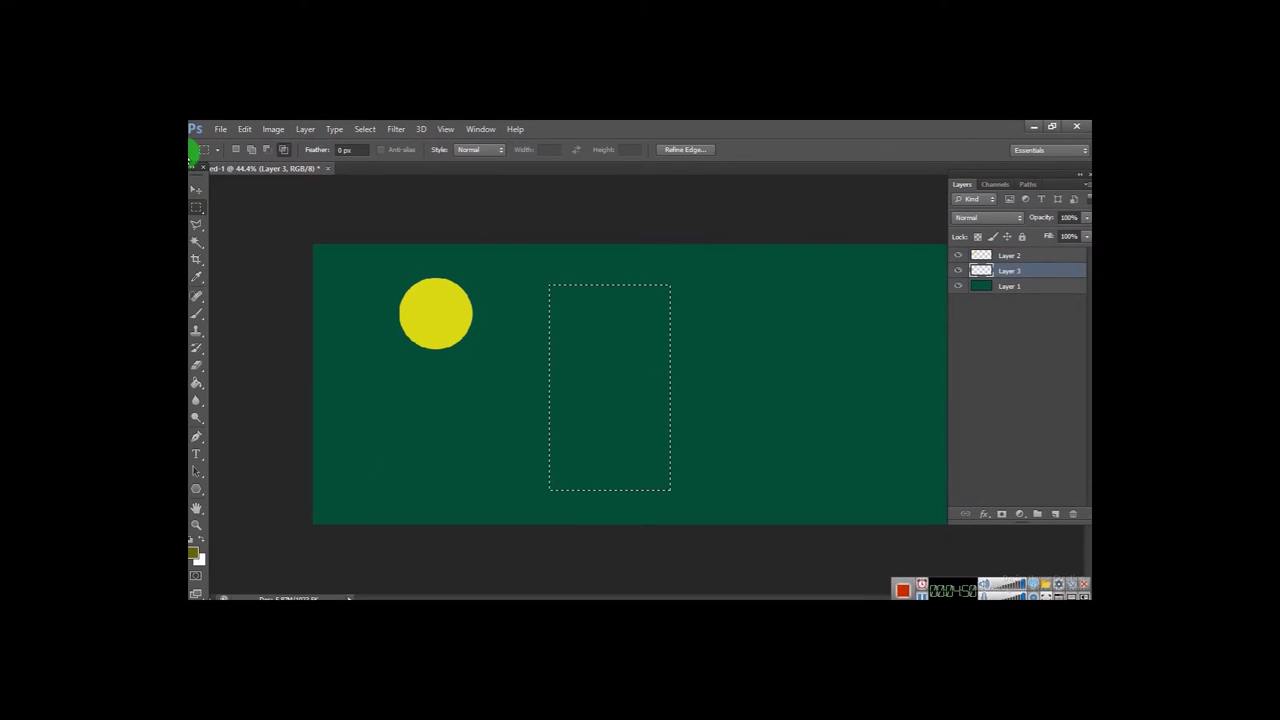
click(249, 129)
click(313, 308)
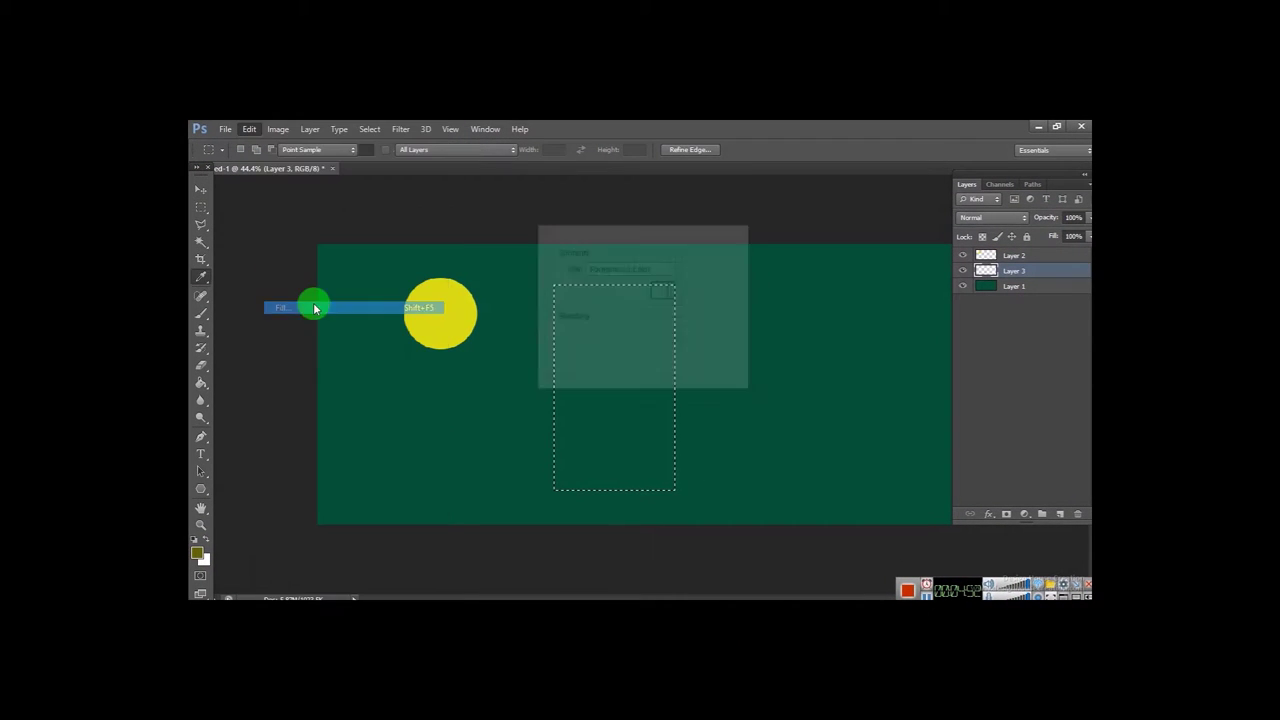
drag(577, 352, 617, 353)
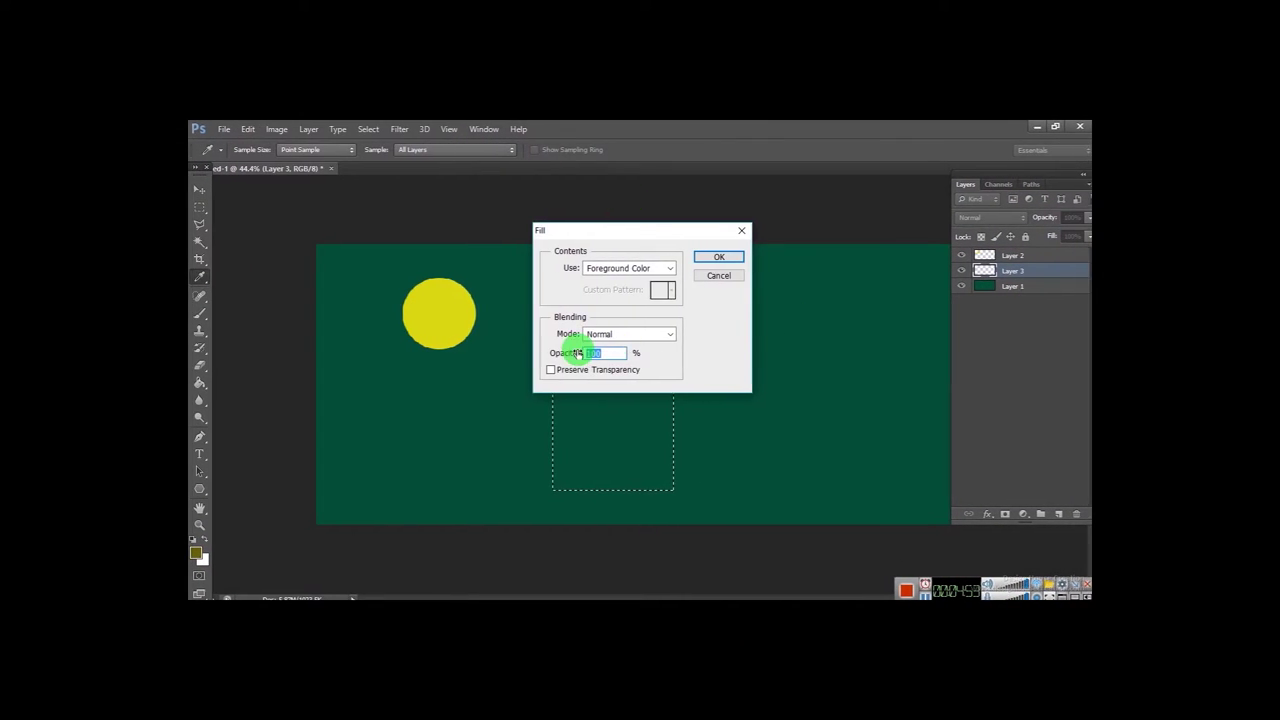
click(714, 257)
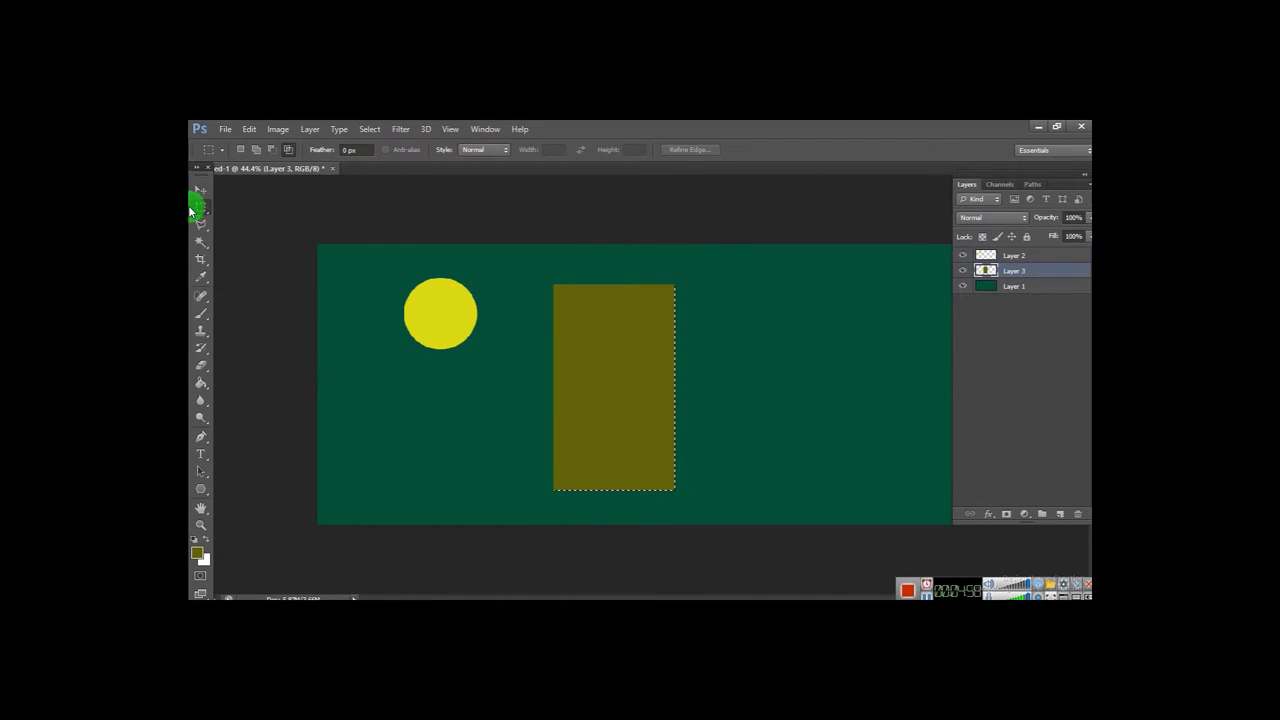
drag(203, 213, 263, 228)
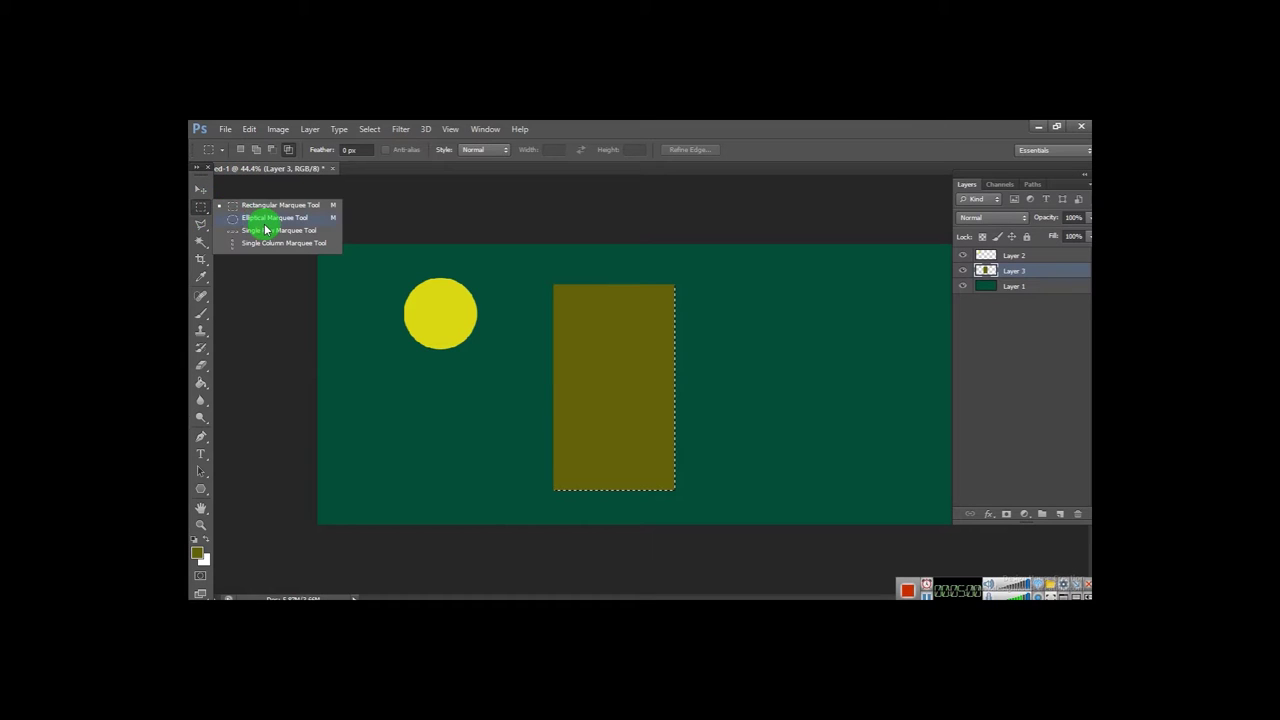
Make Layer 2 active and Free Transform the yellow circle lower and left, applying it.
click(199, 212)
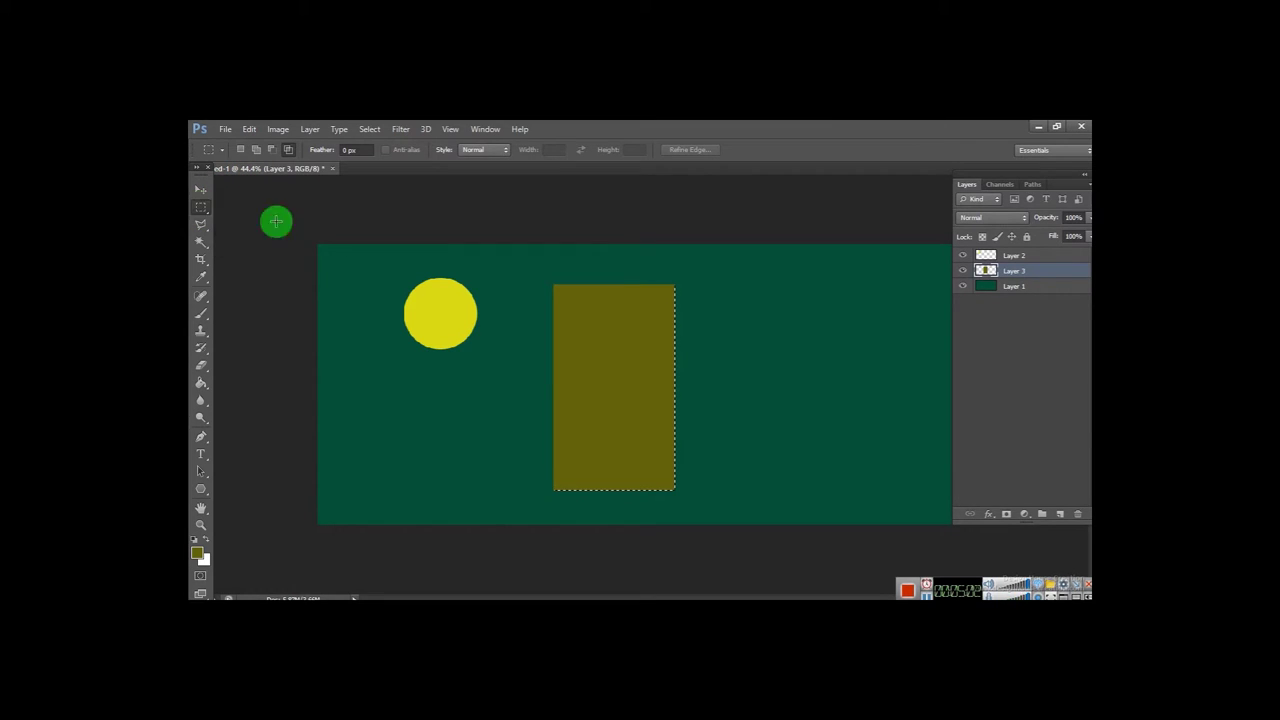
click(1028, 257)
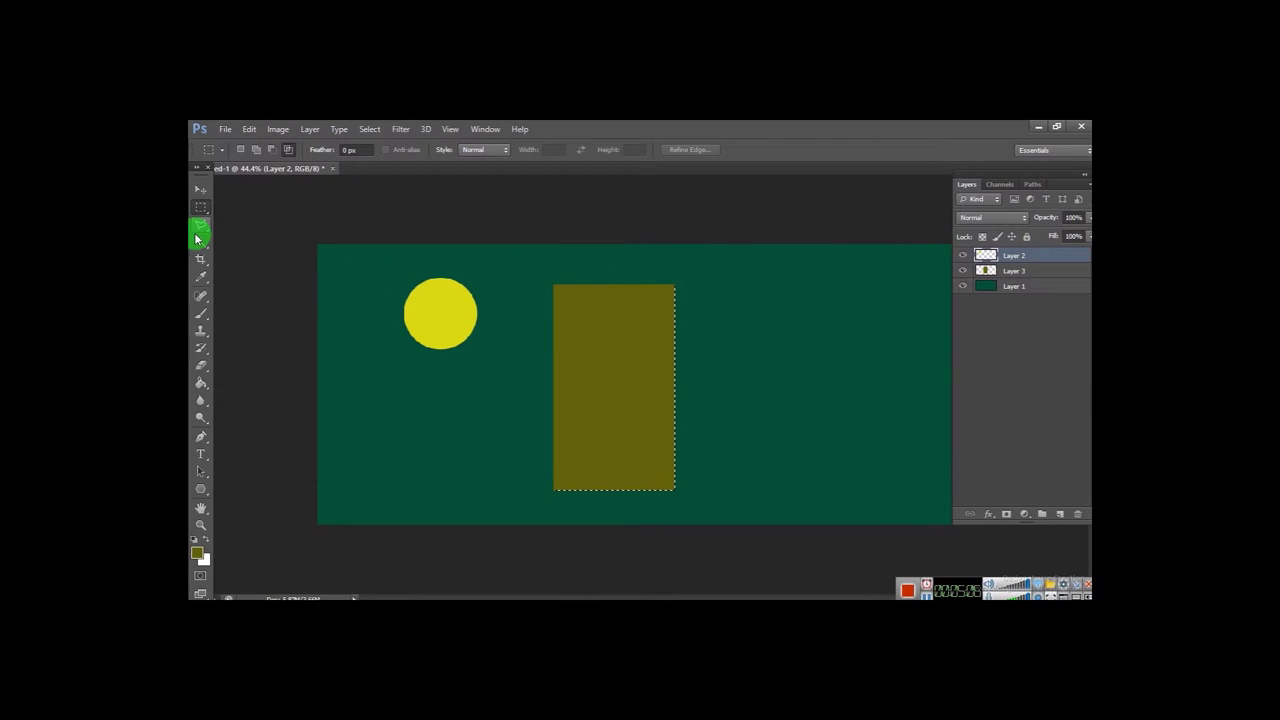
drag(200, 229, 240, 235)
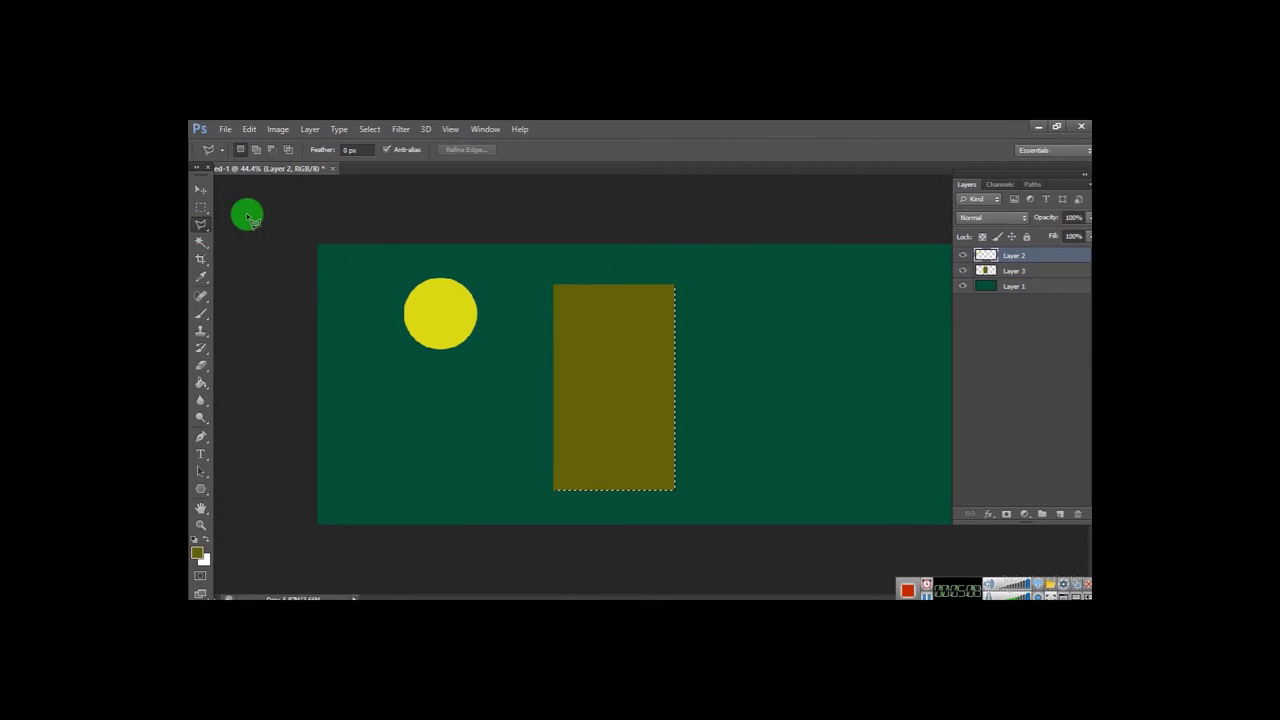
click(200, 190)
drag(448, 310, 441, 373)
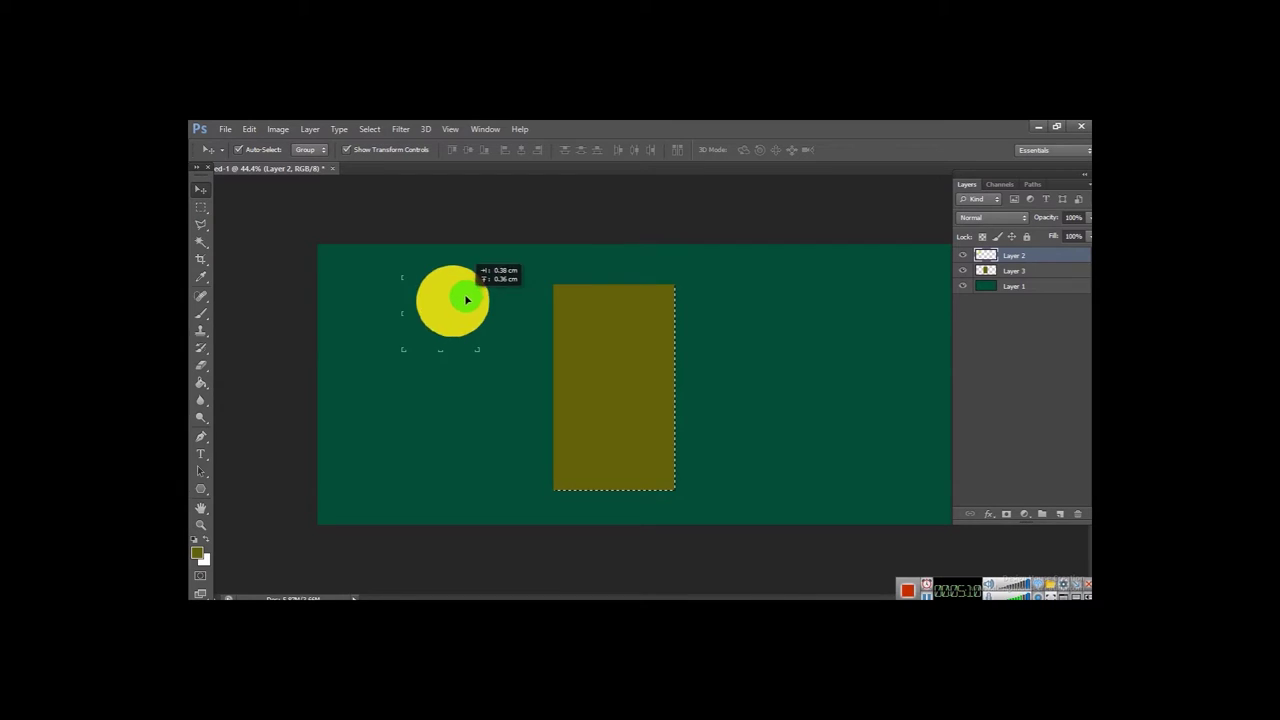
key(ctrl+t)
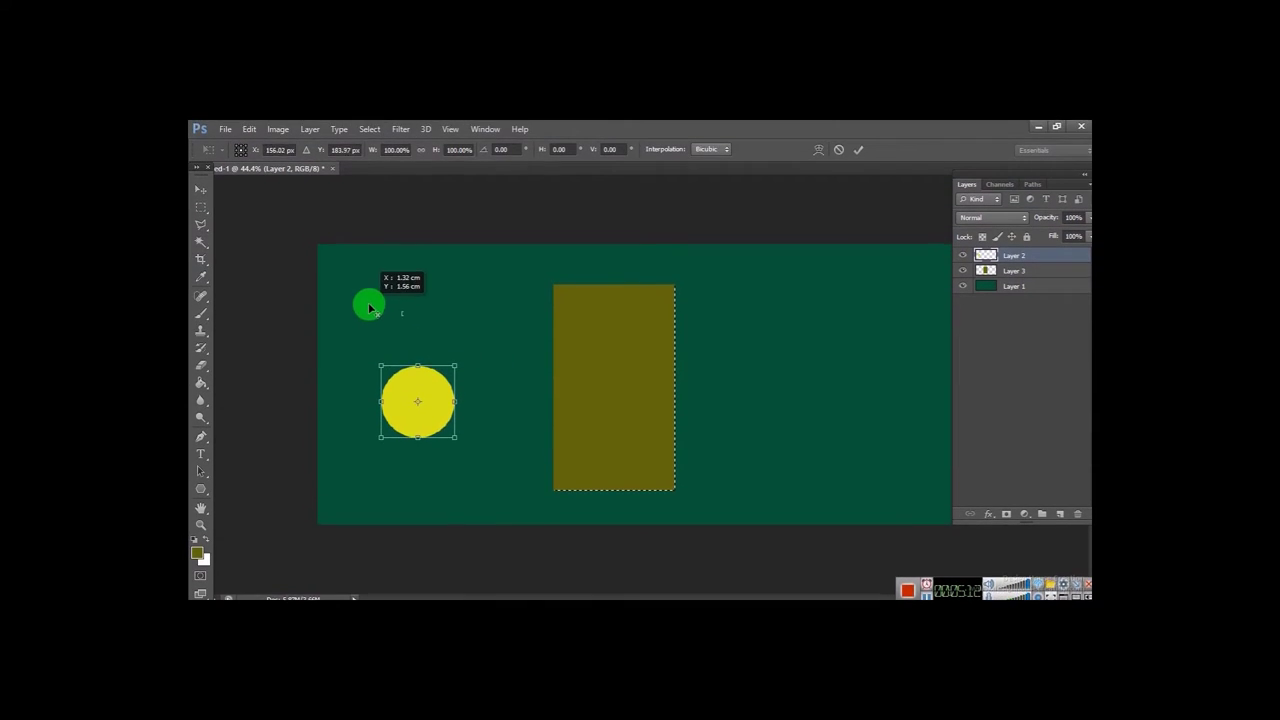
mouse_move(408, 375)
mouse_down()
mouse_move(402, 343)
mouse_move(408, 389)
mouse_up()
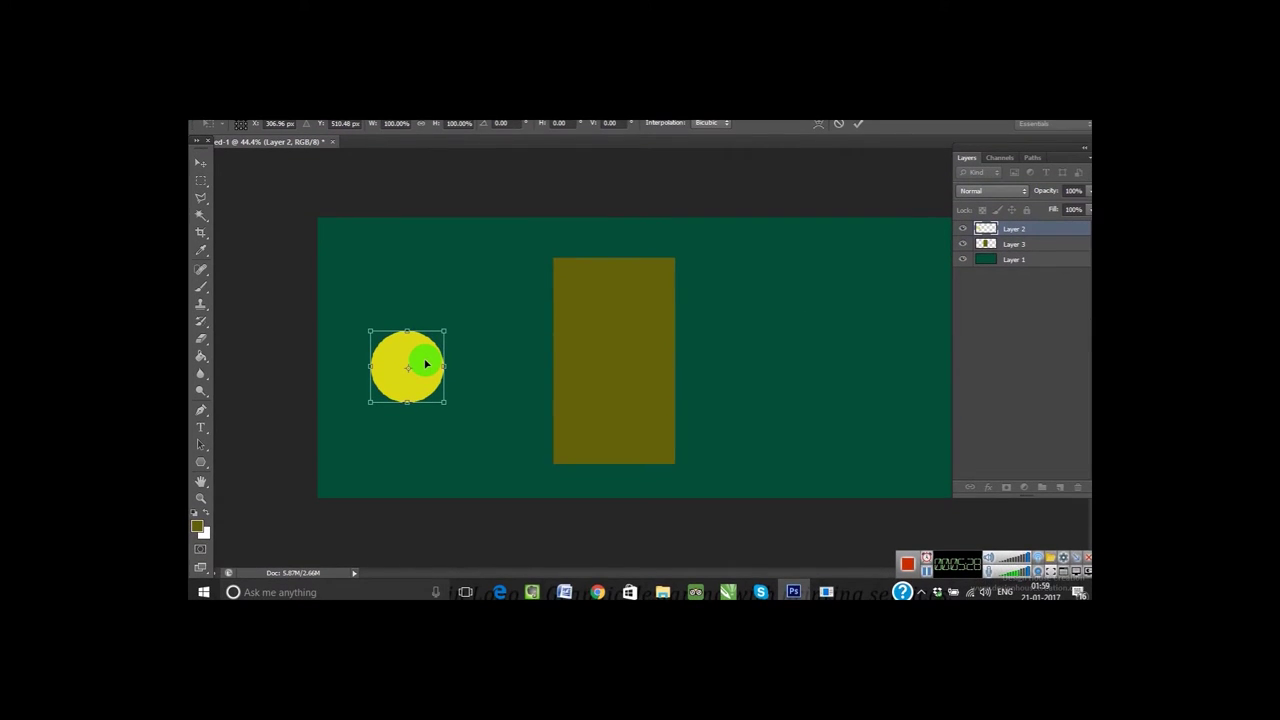
click(200, 176)
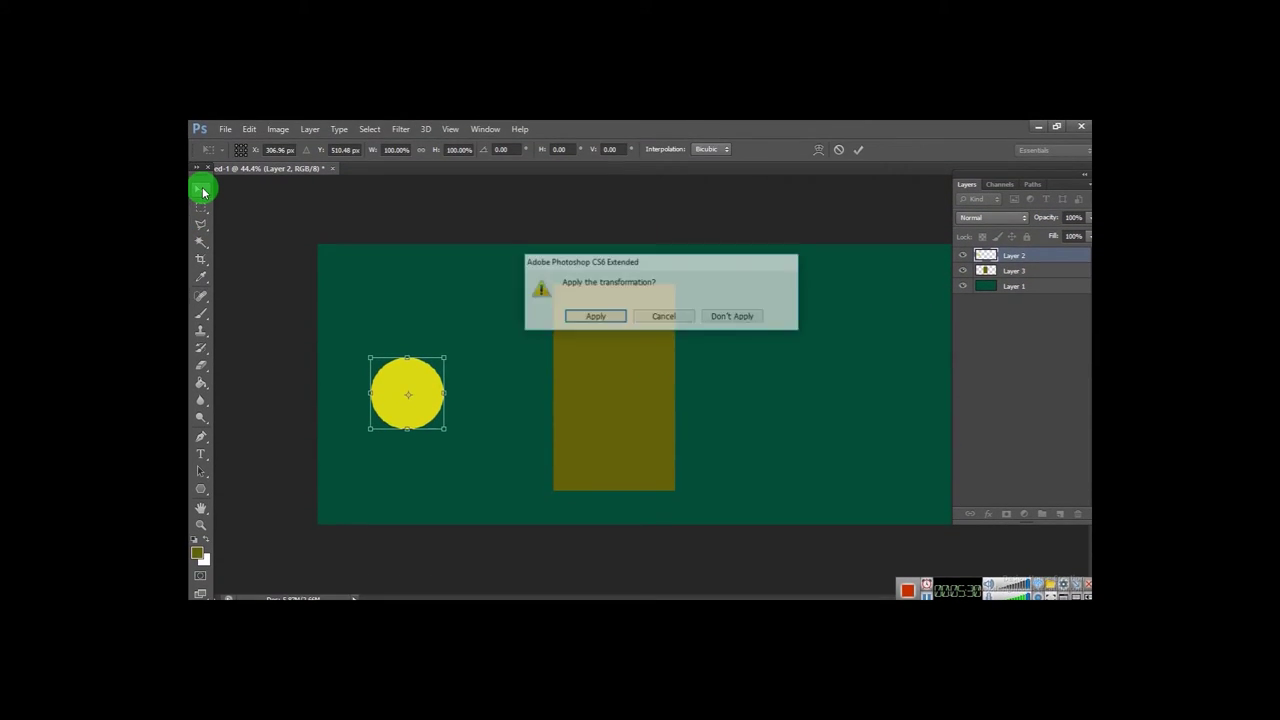
click(591, 300)
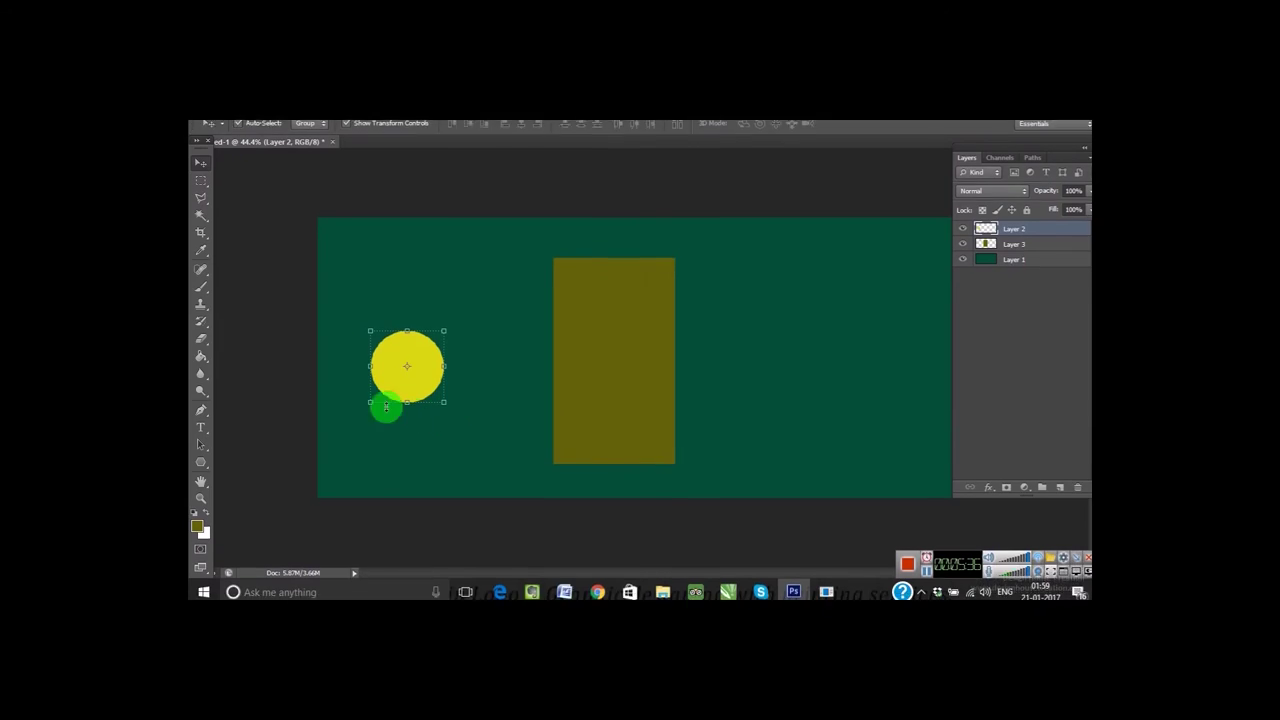
Drag the yellow circle back up beside the olive rectangle, then cycle through Layers 1, 2 and 3.
mouse_move(418, 362)
mouse_down()
mouse_move(412, 293)
mouse_move(432, 320)
mouse_up()
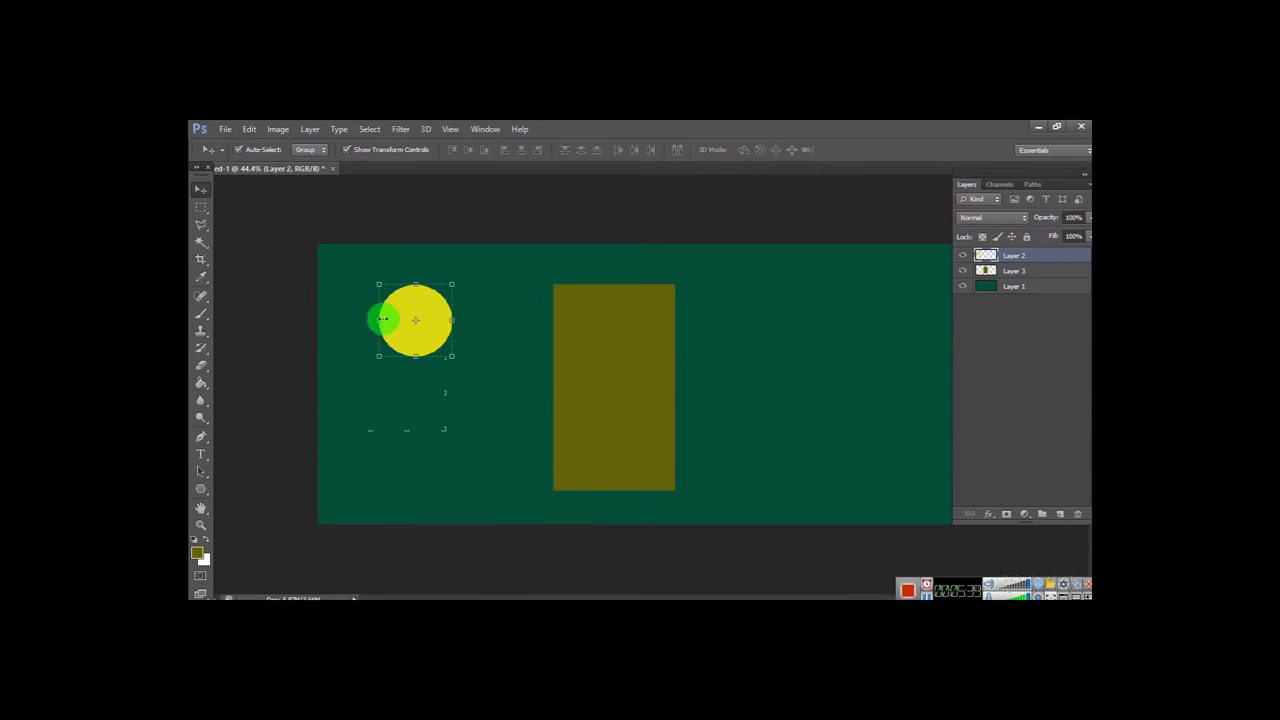
click(642, 328)
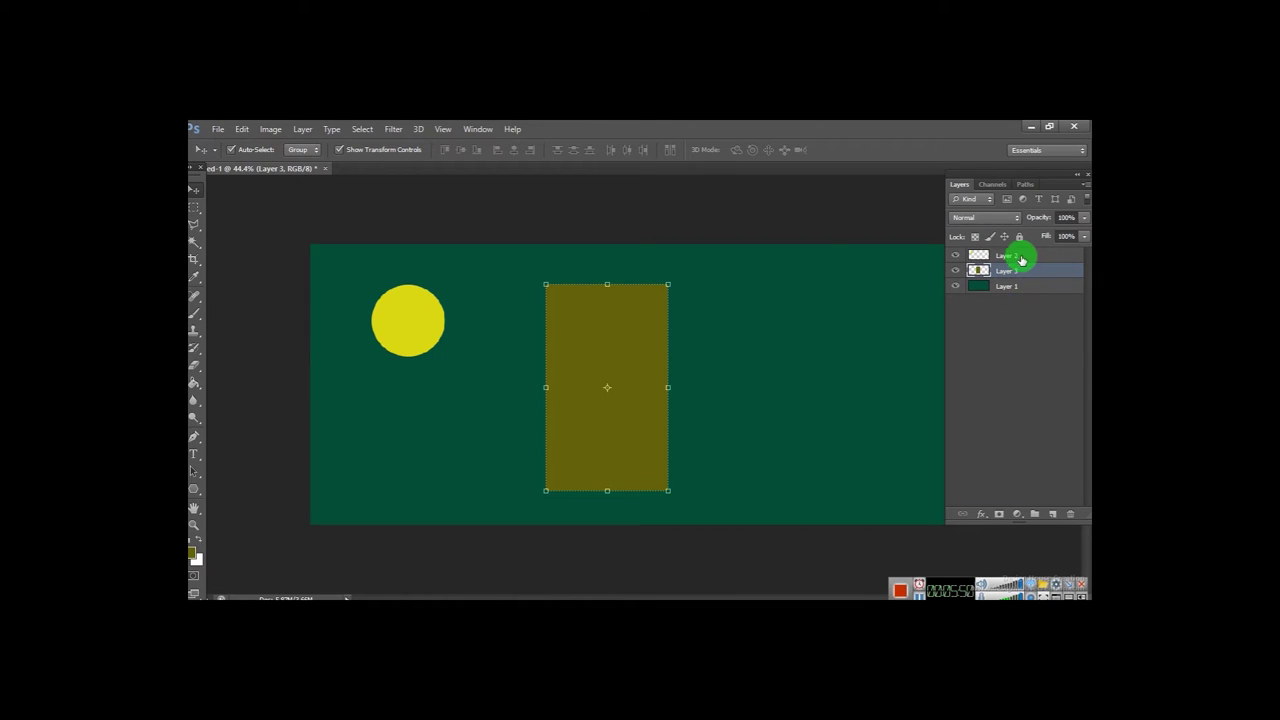
click(1021, 257)
click(1021, 271)
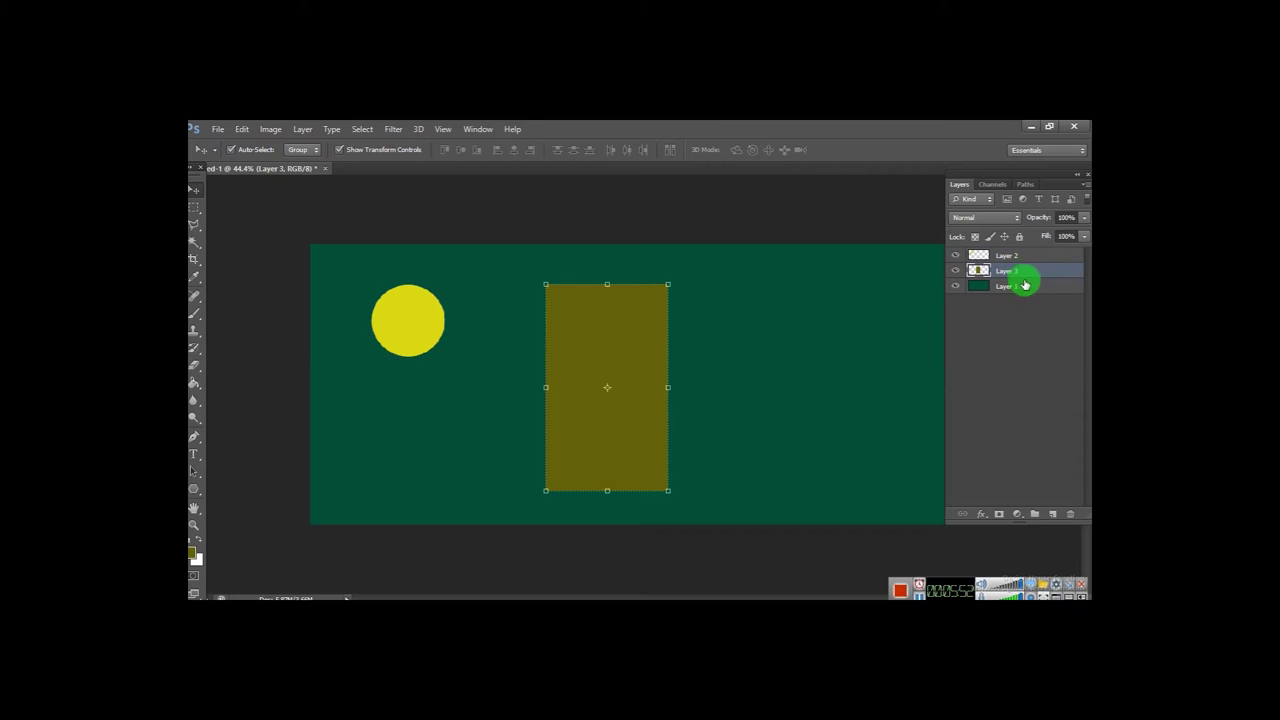
click(1012, 271)
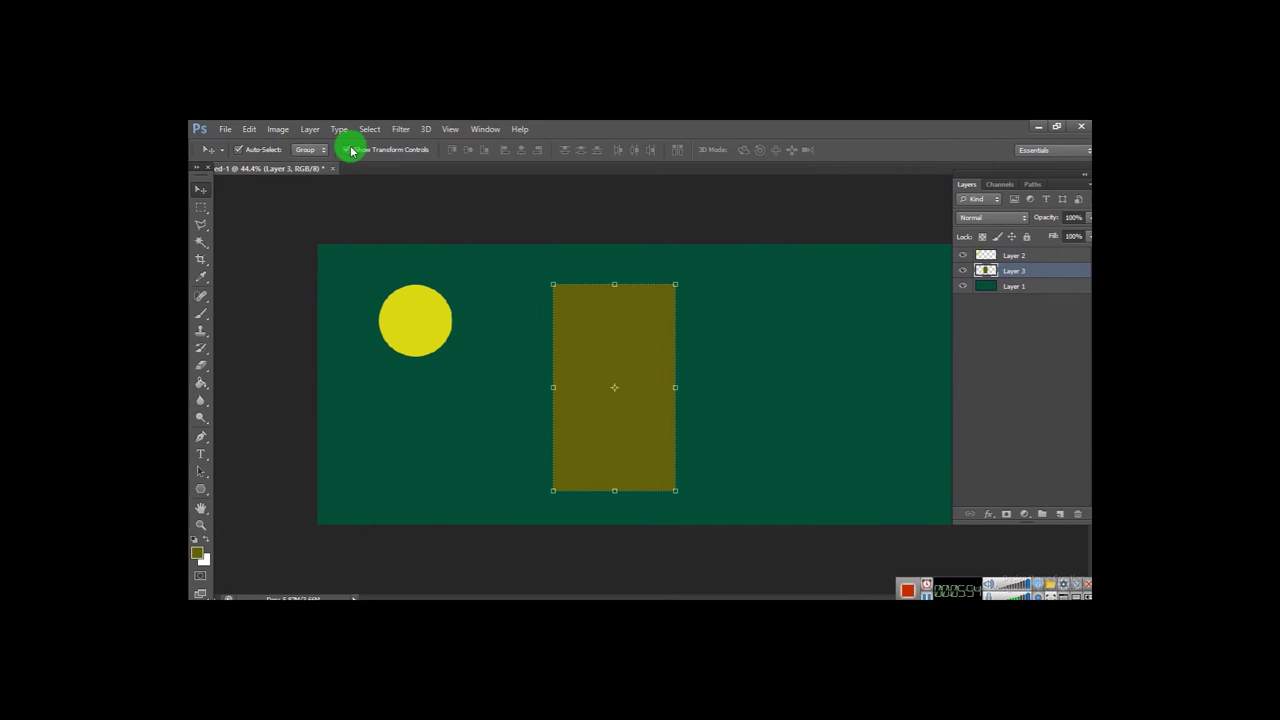
Compare selections by clicking the circle and rectangle on the canvas, ending on the yellow circle.
click(430, 318)
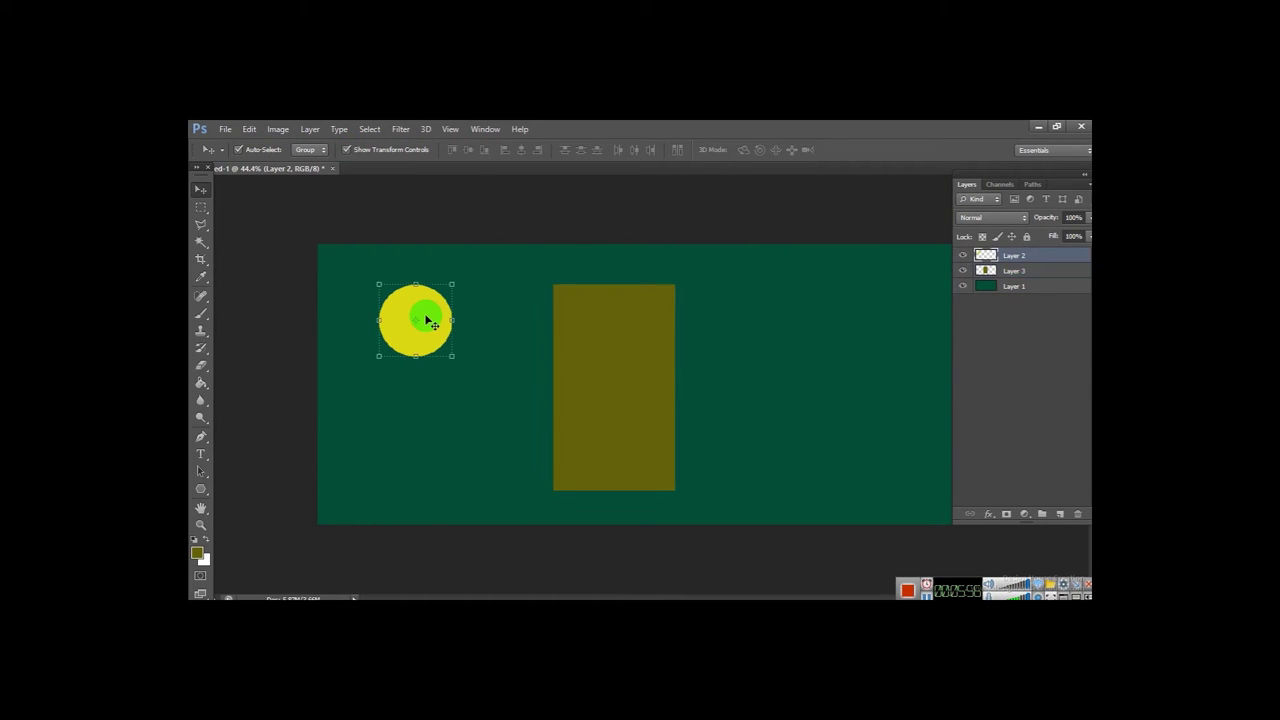
click(606, 328)
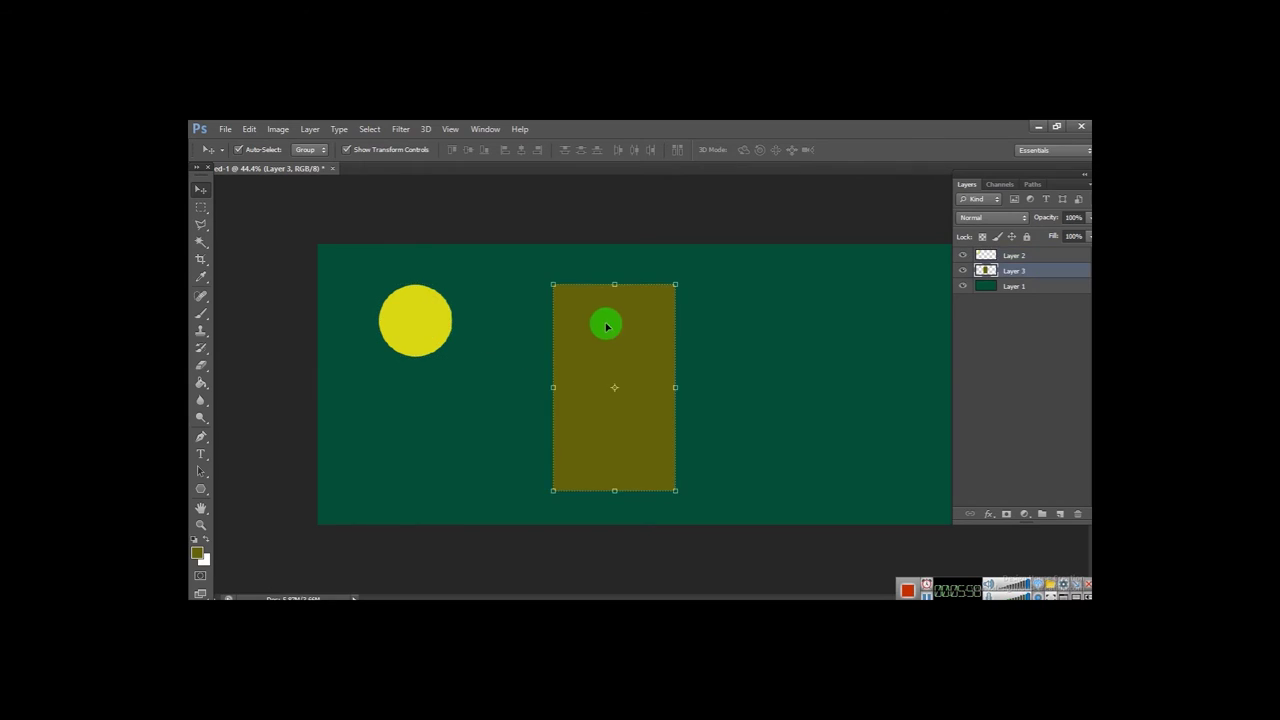
click(406, 323)
click(624, 330)
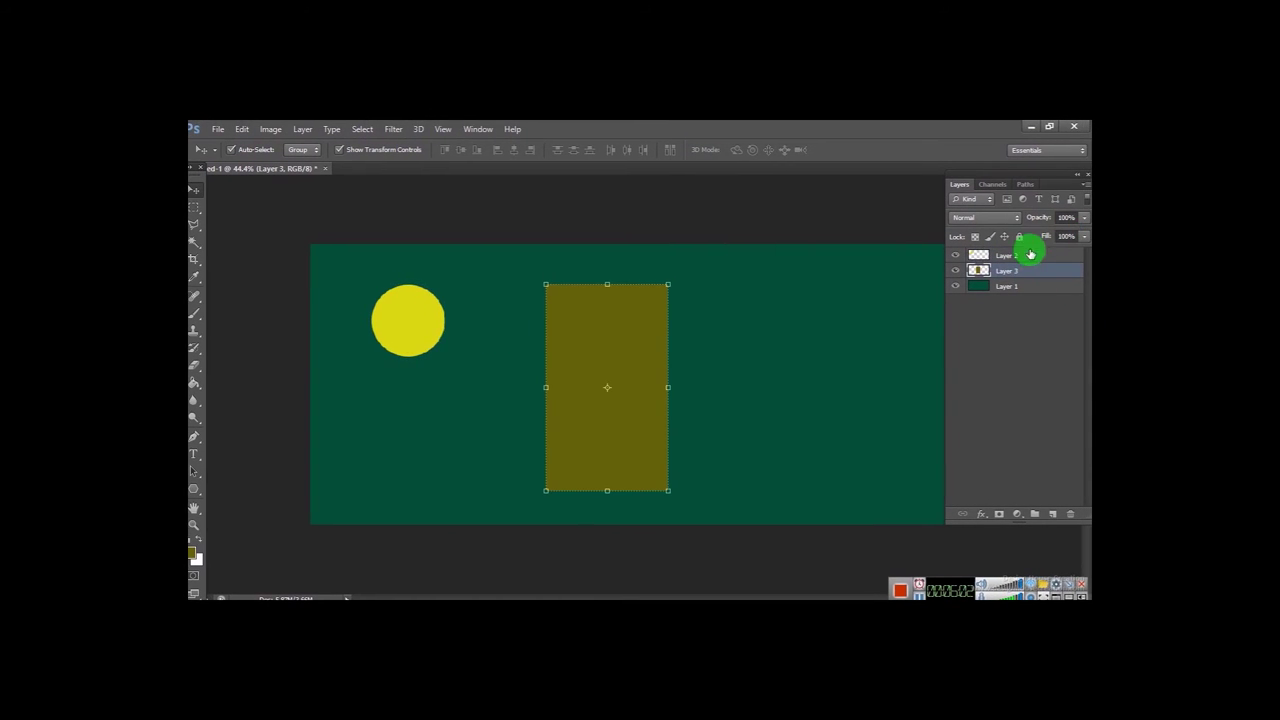
click(410, 312)
shift+click(616, 327)
click(420, 315)
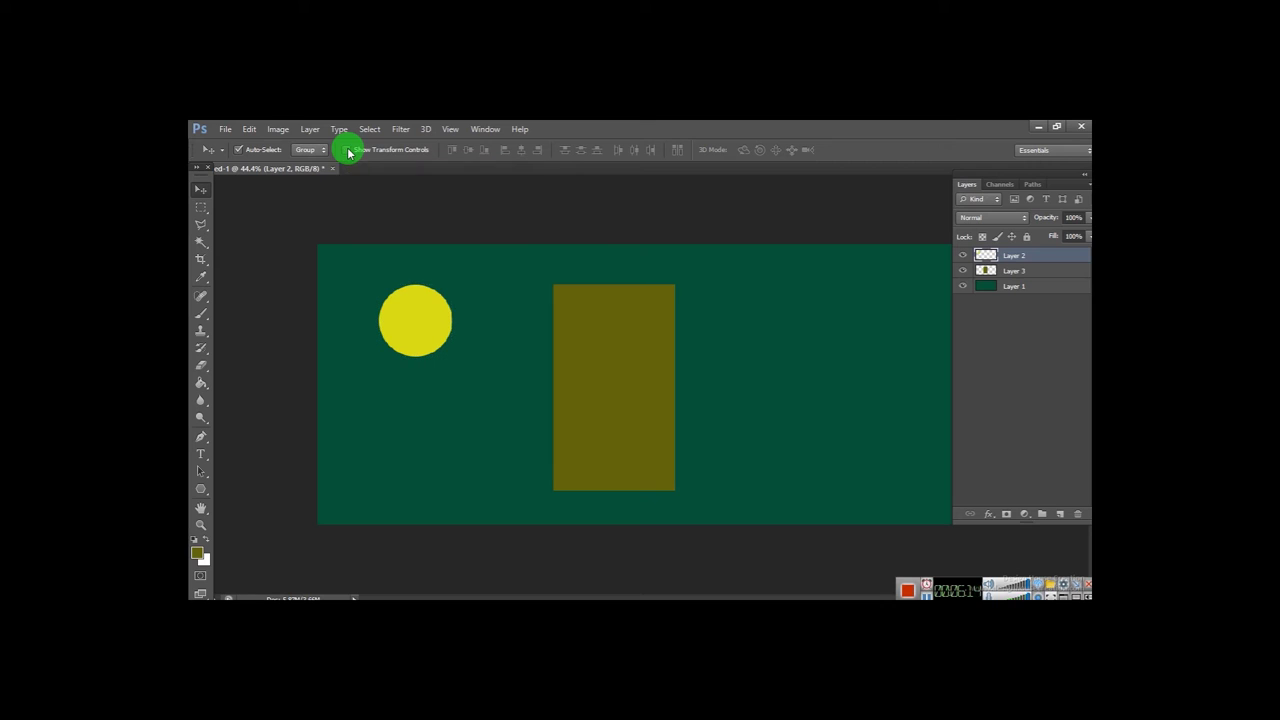
Nudge the yellow circle and shift the olive rectangle slightly left and up.
mouse_move(603, 311)
mouse_down()
mouse_move(435, 300)
mouse_move(428, 323)
mouse_up()
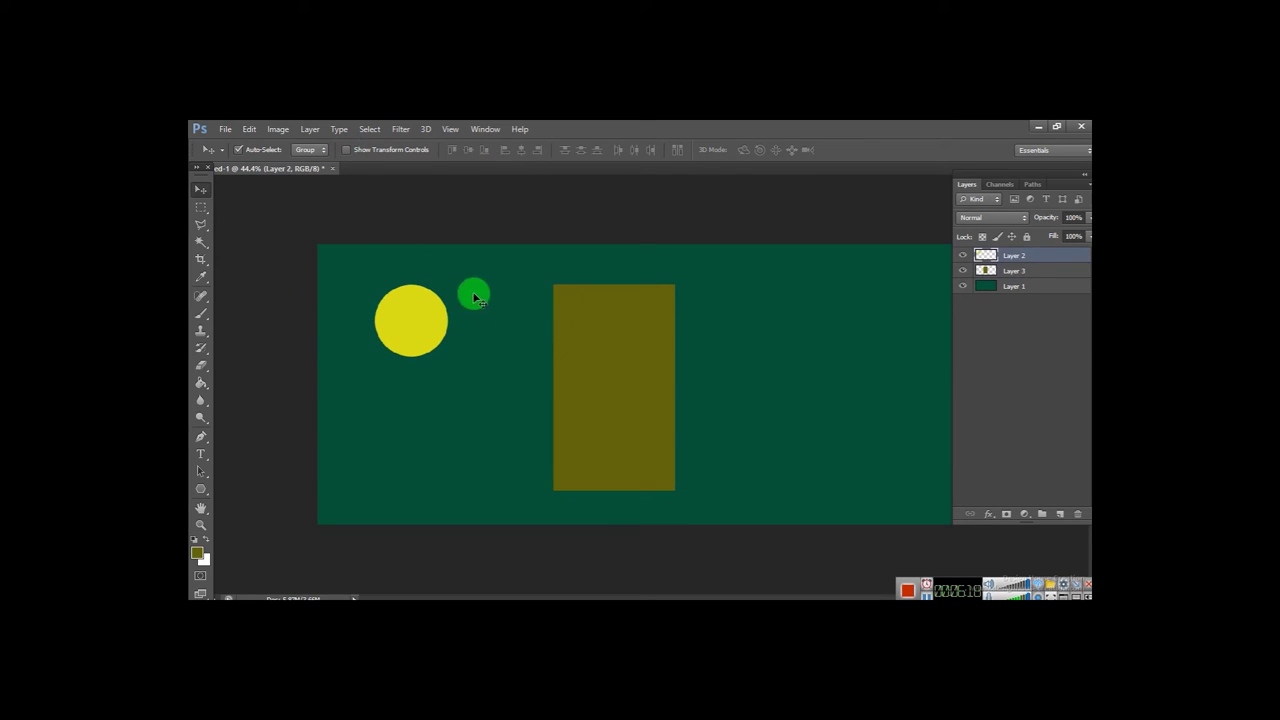
click(380, 338)
mouse_move(380, 338)
mouse_down()
mouse_move(700, 365)
mouse_move(637, 384)
mouse_up()
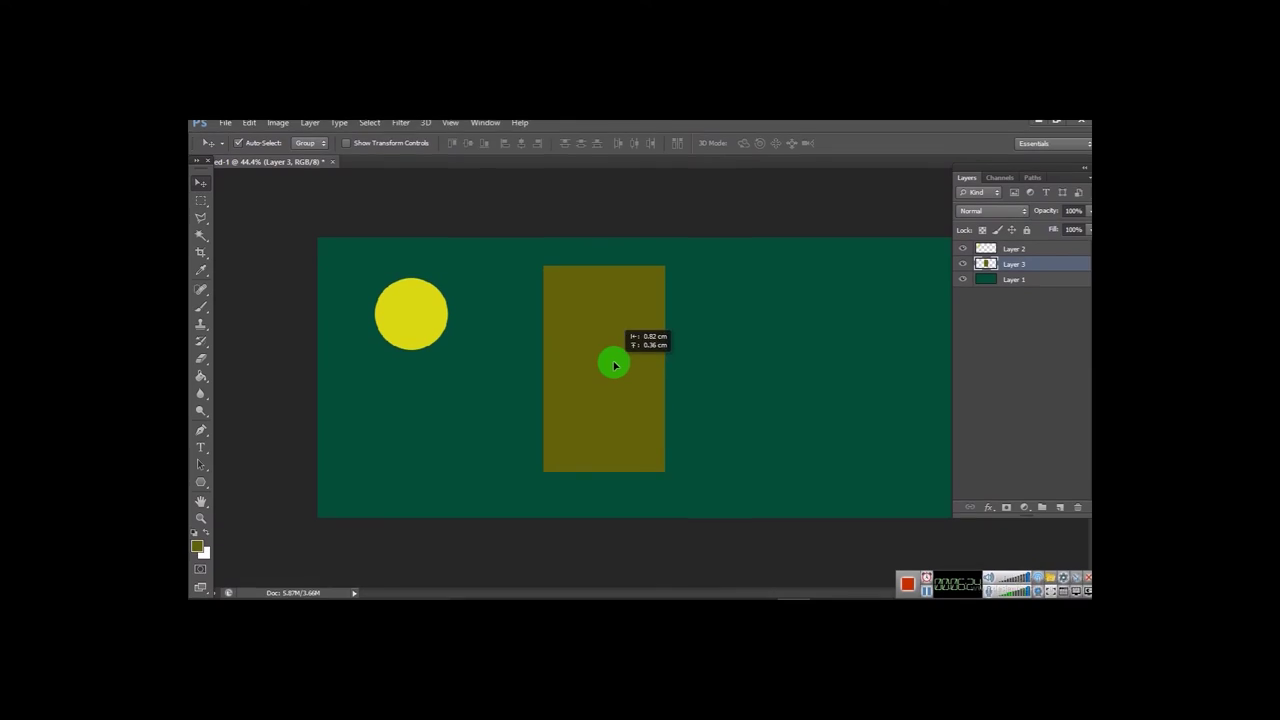
drag(618, 358, 572, 348)
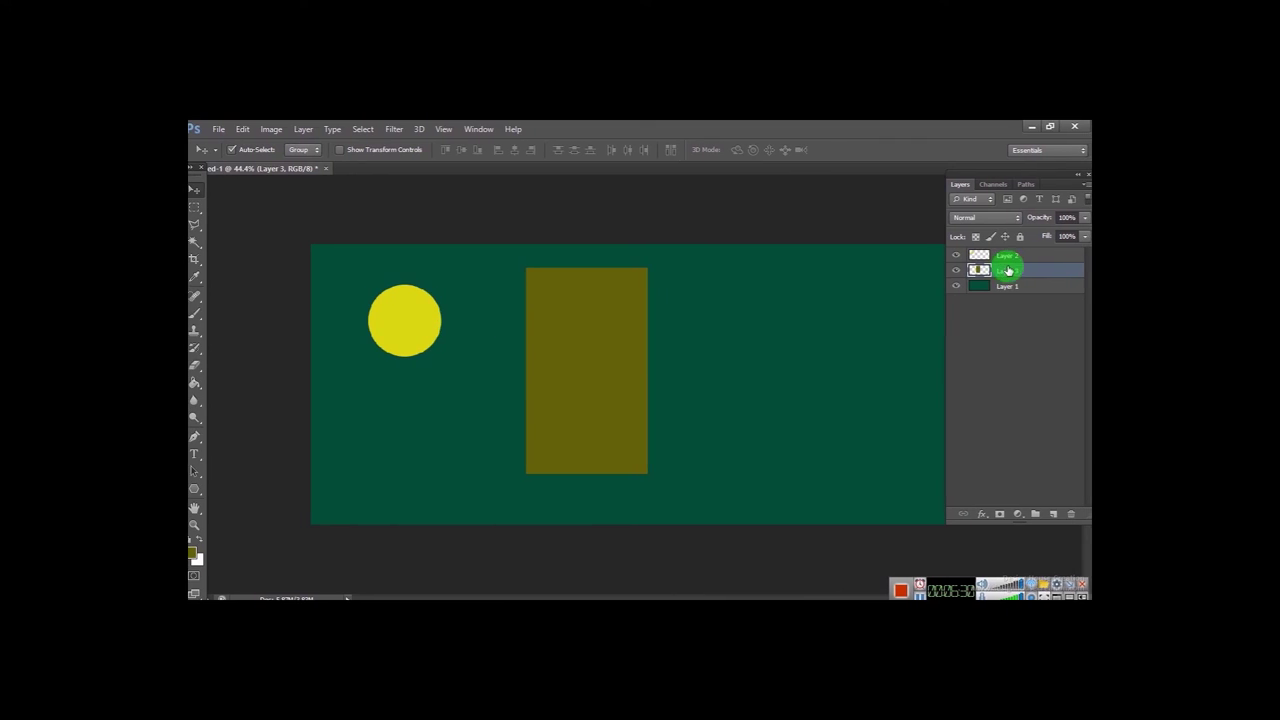
Turn Show Transform Controls back on and drag the yellow circle toward the top-left corner.
click(1005, 258)
drag(403, 329, 432, 346)
click(305, 145)
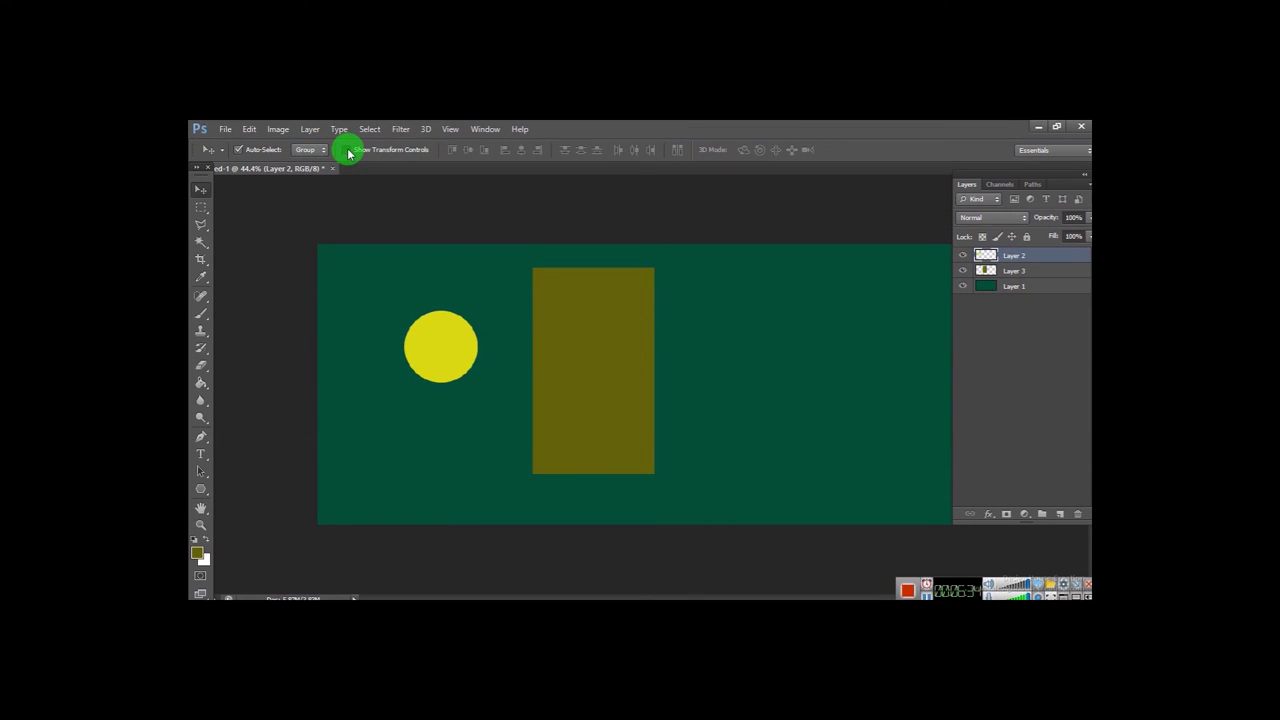
click(597, 309)
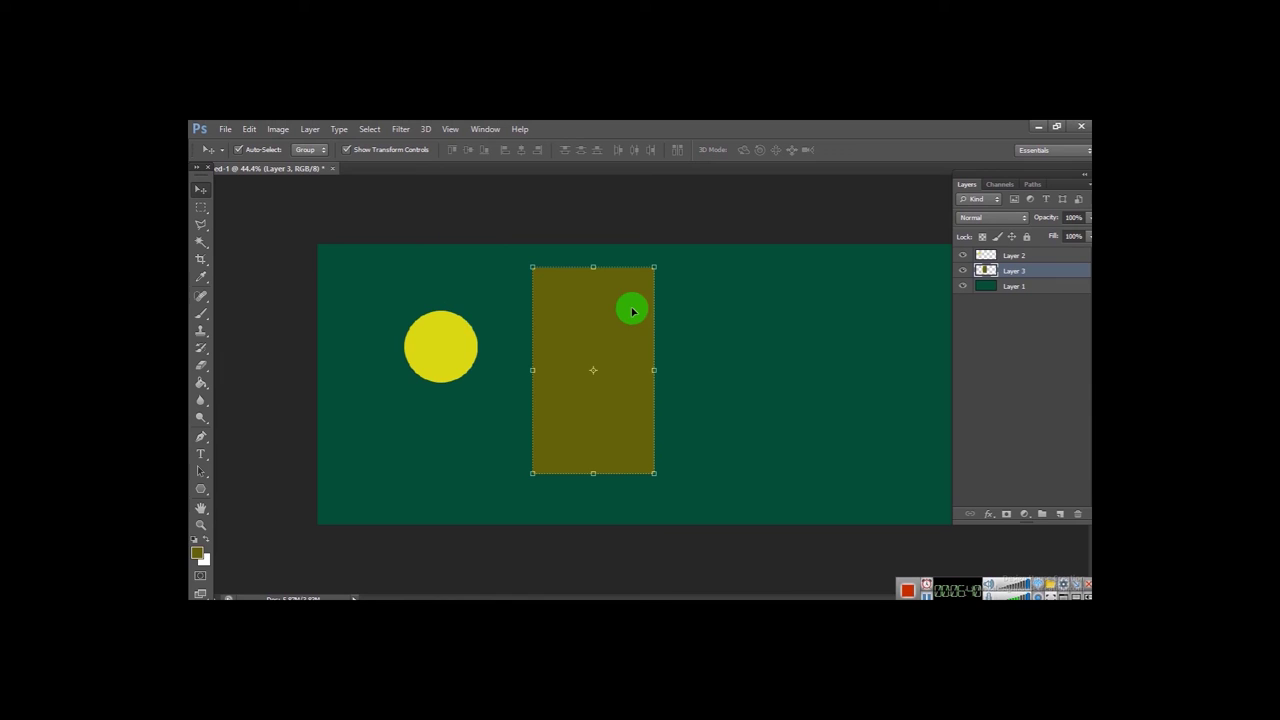
drag(441, 362, 421, 337)
click(1012, 271)
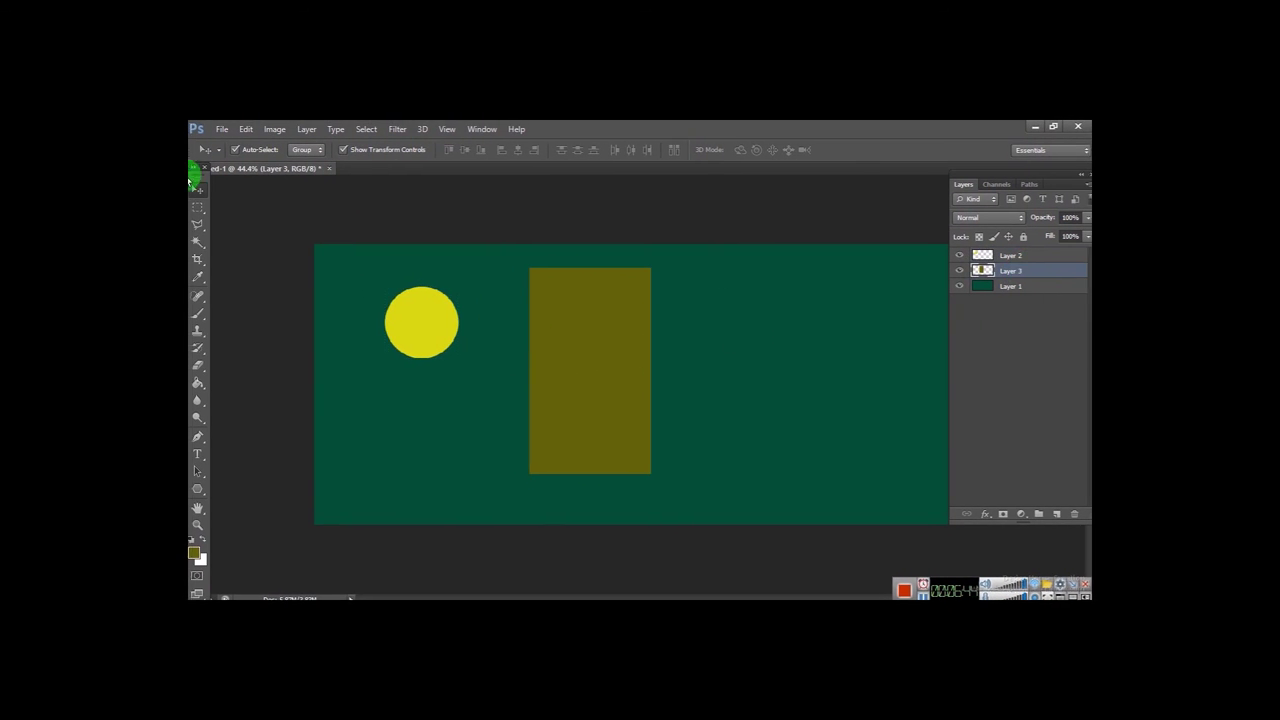
mouse_move(583, 328)
mouse_down()
mouse_move(600, 350)
mouse_move(583, 340)
mouse_up()
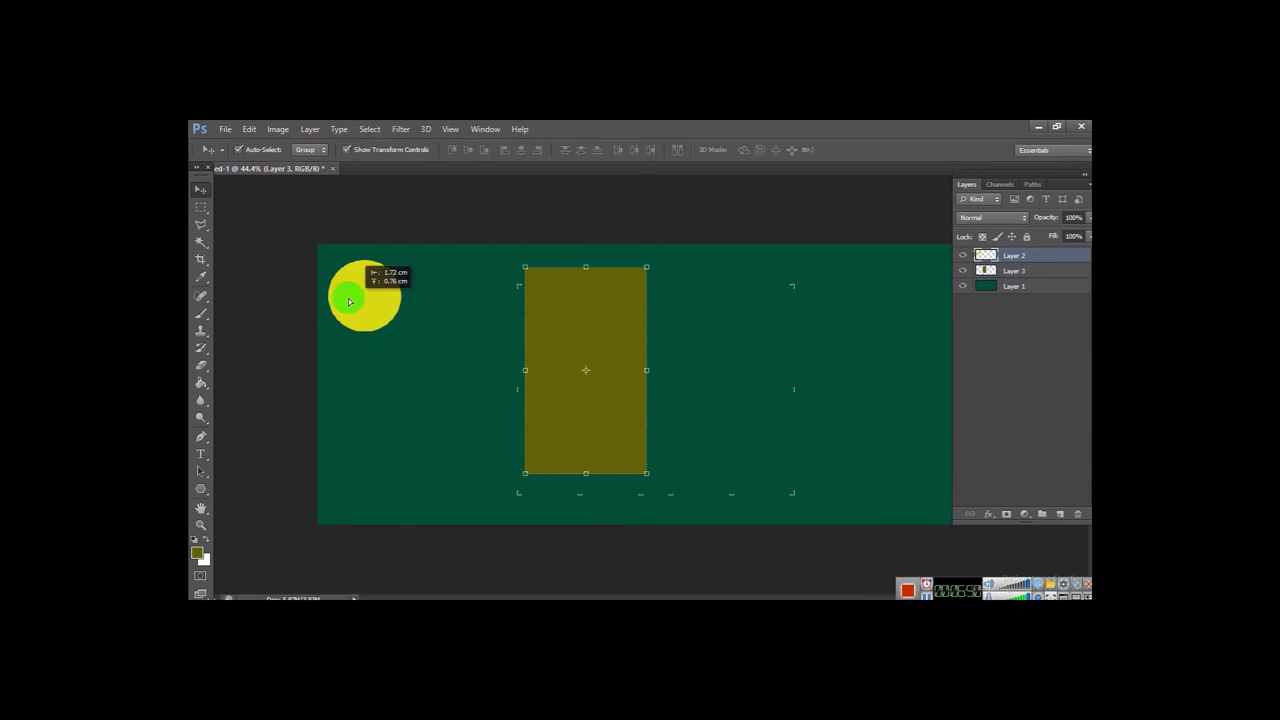